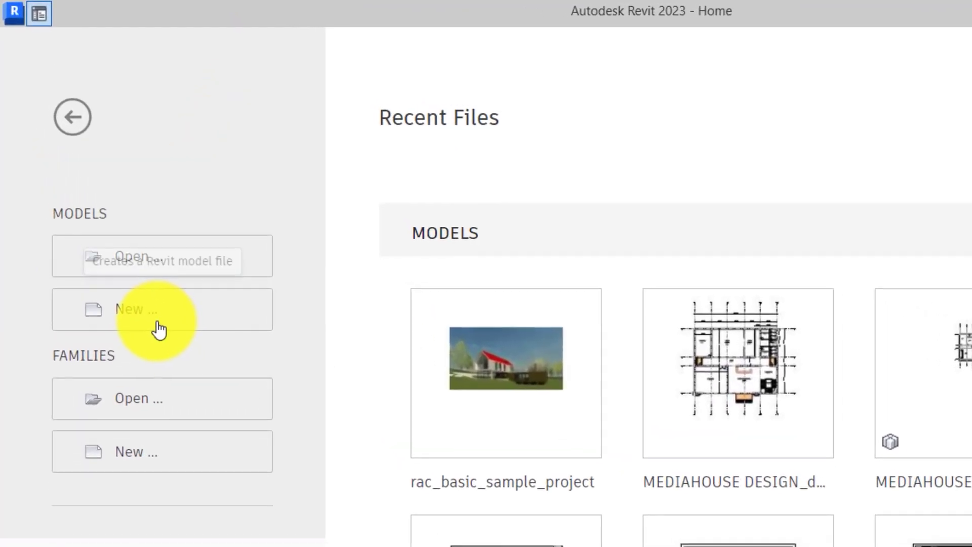
{"action": "left_click", "coordinate": [123, 191]}
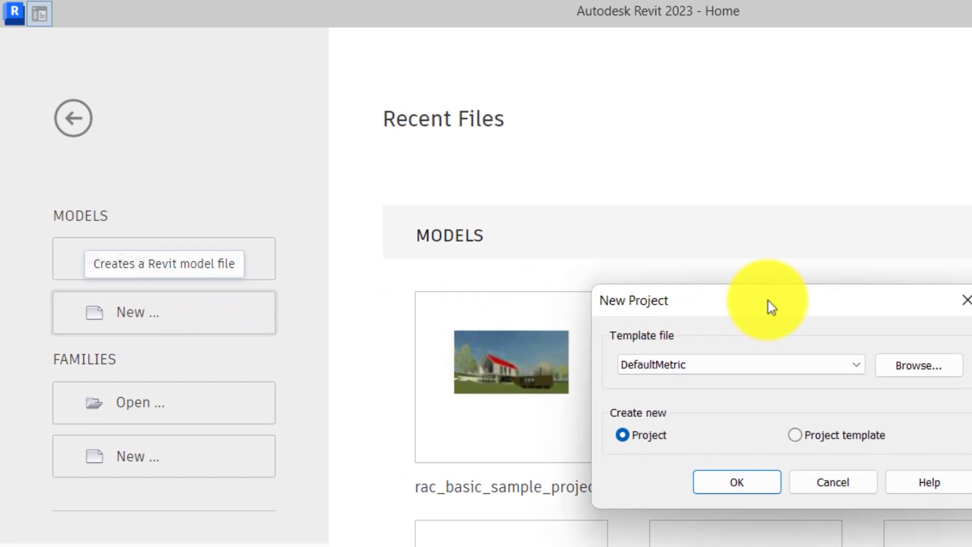
{"action": "left_click_drag", "start_coordinate": [777, 306], "coordinate": [865, 149]}
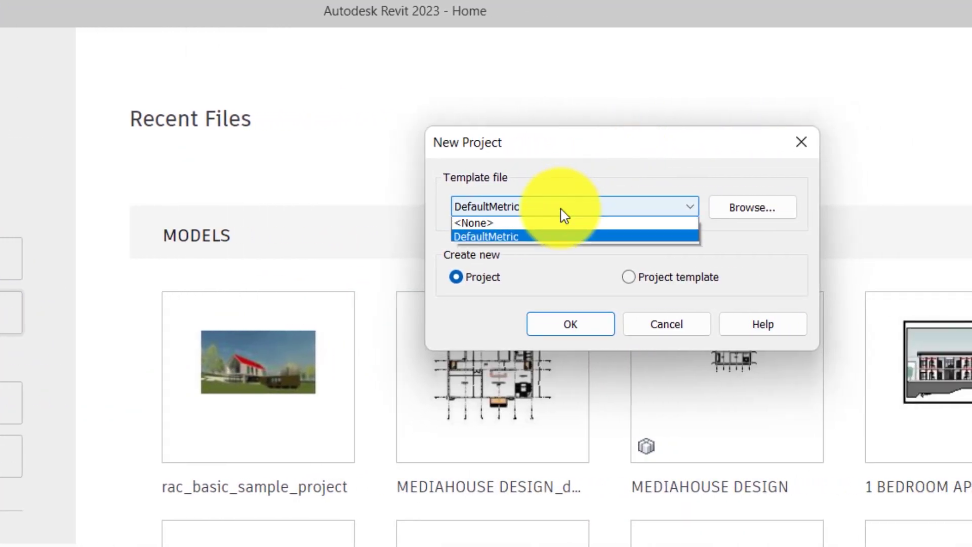
{"action": "left_click", "coordinate": [565, 214]}
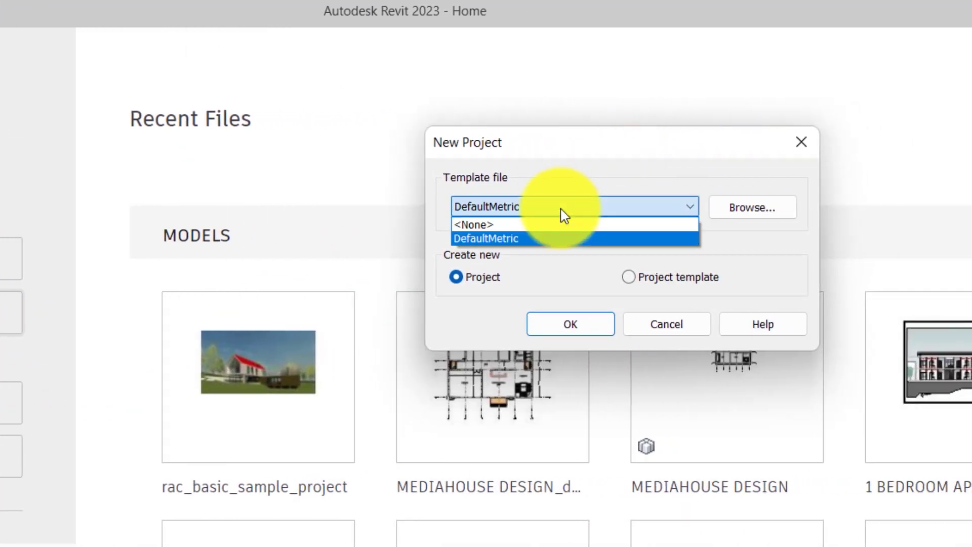
{"action": "left_click", "coordinate": [679, 329]}
{"action": "left_click", "coordinate": [679, 329]}
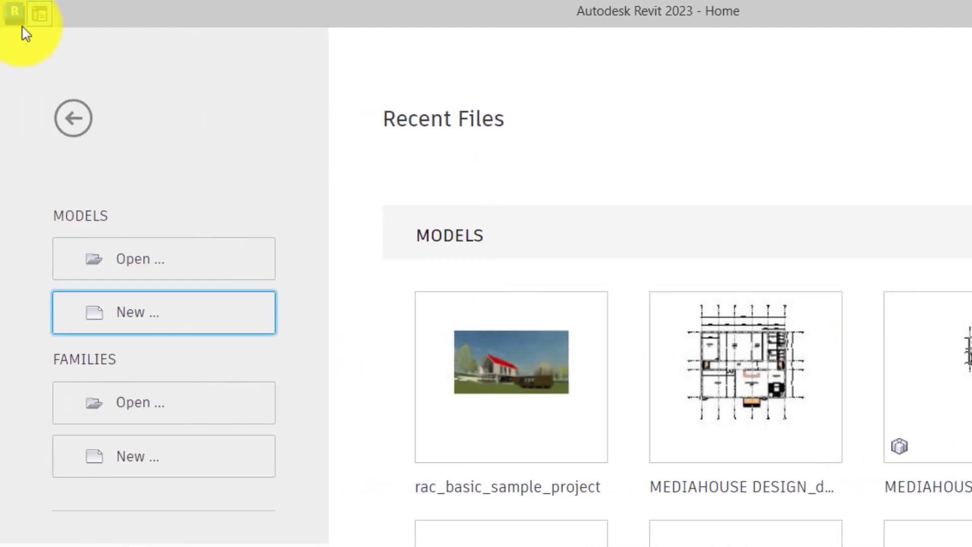
Open rac_basic_sample_project.rvt from the supplied sample files.
{"action": "left_click", "coordinate": [37, 17]}
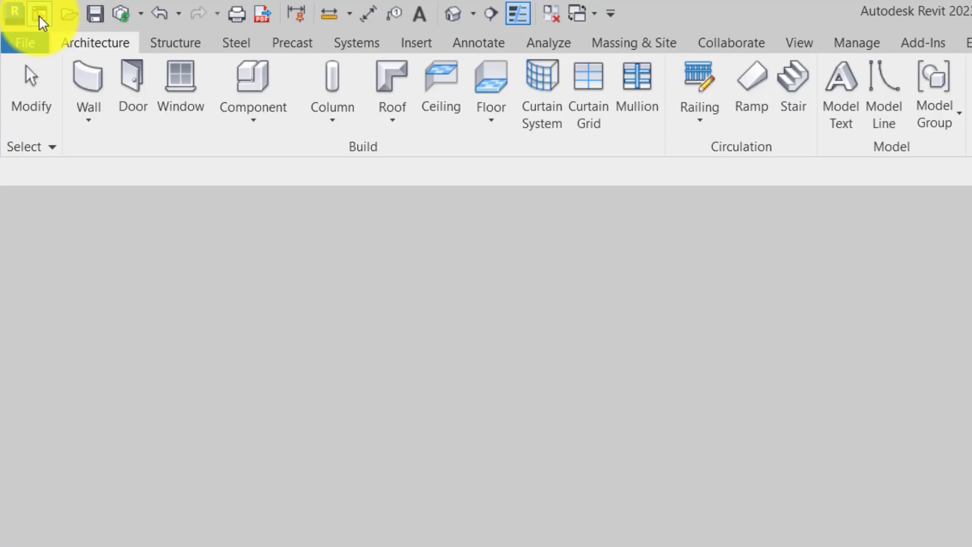
{"action": "left_click", "coordinate": [31, 47]}
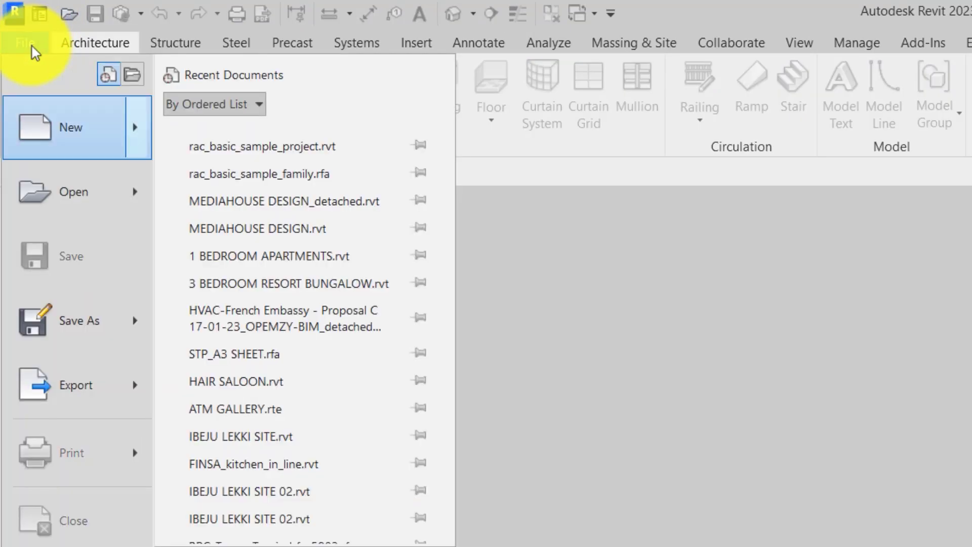
{"action": "mouse_move", "coordinate": [147, 200]}
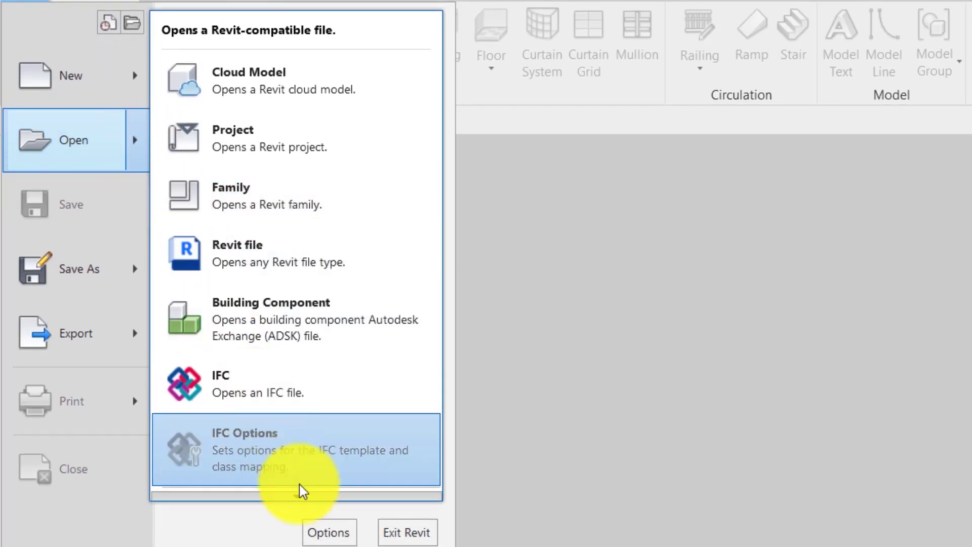
{"action": "scroll", "coordinate": [273, 487], "scroll_direction": "down", "scroll_amount": 1}
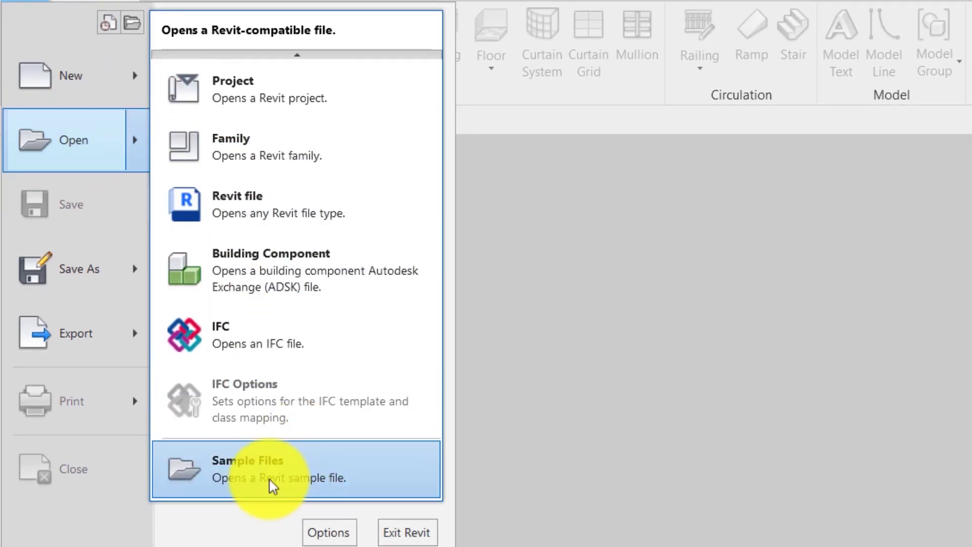
{"action": "left_click", "coordinate": [241, 478]}
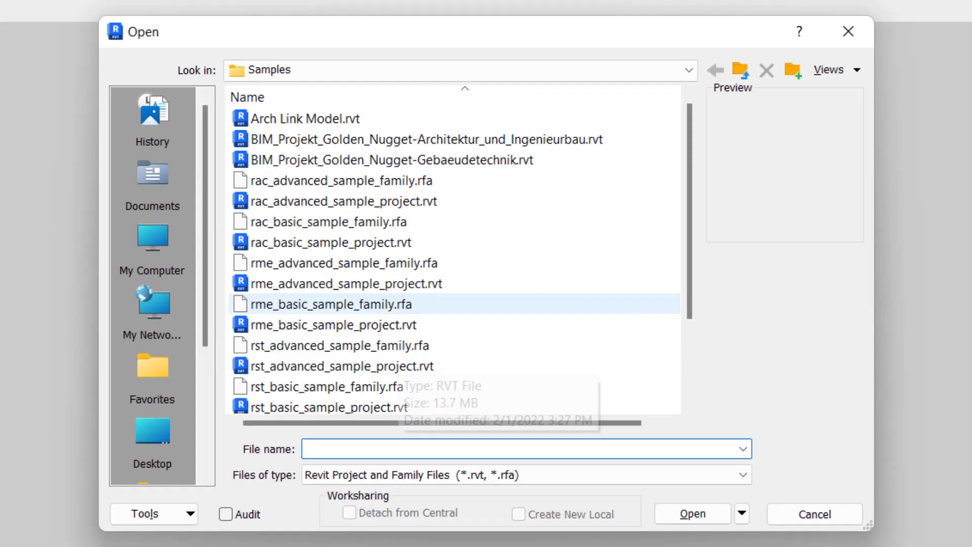
{"action": "scroll", "coordinate": [693, 396], "scroll_direction": "down", "scroll_amount": 1}
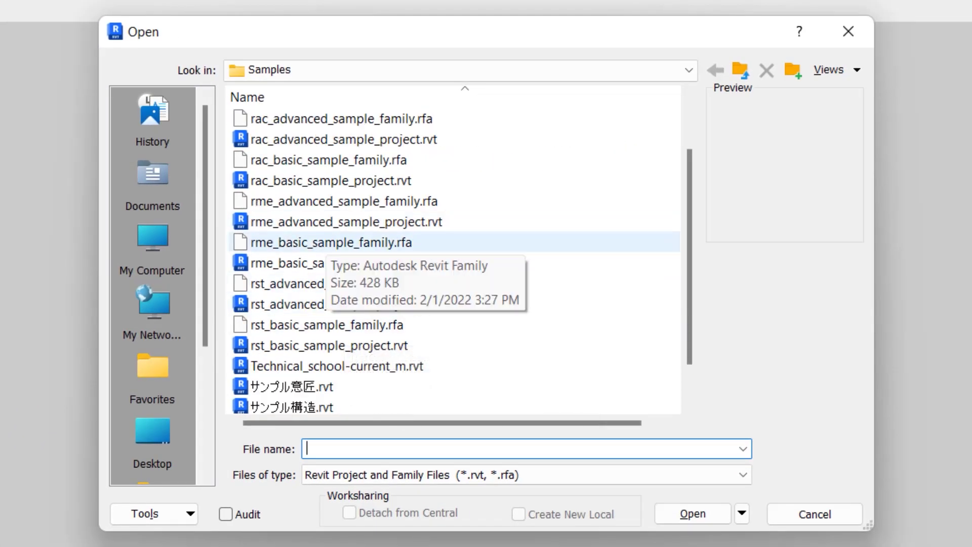
{"action": "scroll", "coordinate": [314, 251], "scroll_direction": "up", "scroll_amount": 1}
{"action": "left_click", "coordinate": [320, 248]}
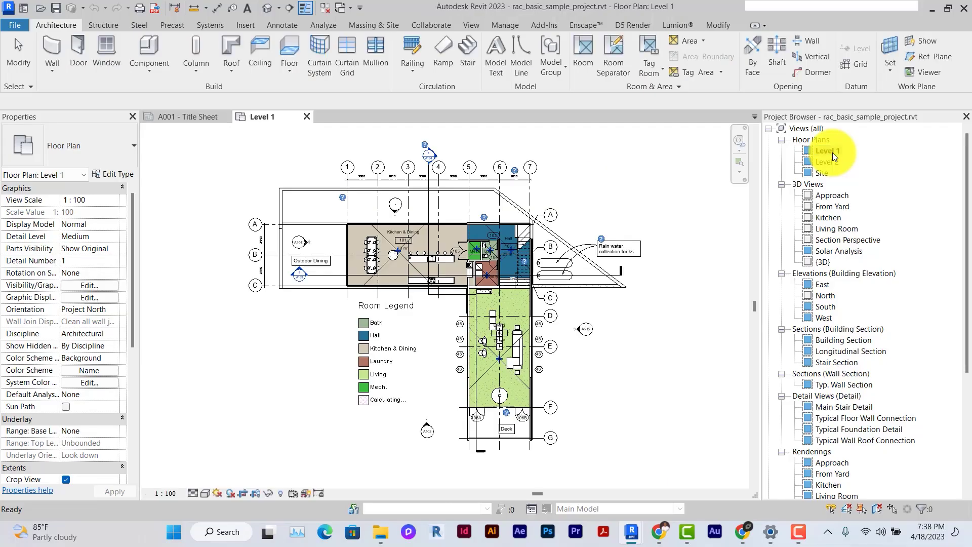
Examine the grids, dimensions, rooms and colour legend on the Level 1 floor plan.
{"action": "middle_click_drag", "start_coordinate": [541, 151], "coordinate": [536, 182]}
{"action": "scroll", "coordinate": [537, 203], "scroll_direction": "down", "scroll_amount": 2}
{"action": "scroll", "coordinate": [536, 182], "scroll_direction": "down", "scroll_amount": 1}
{"action": "scroll", "coordinate": [353, 183], "scroll_direction": "up", "scroll_amount": 2}
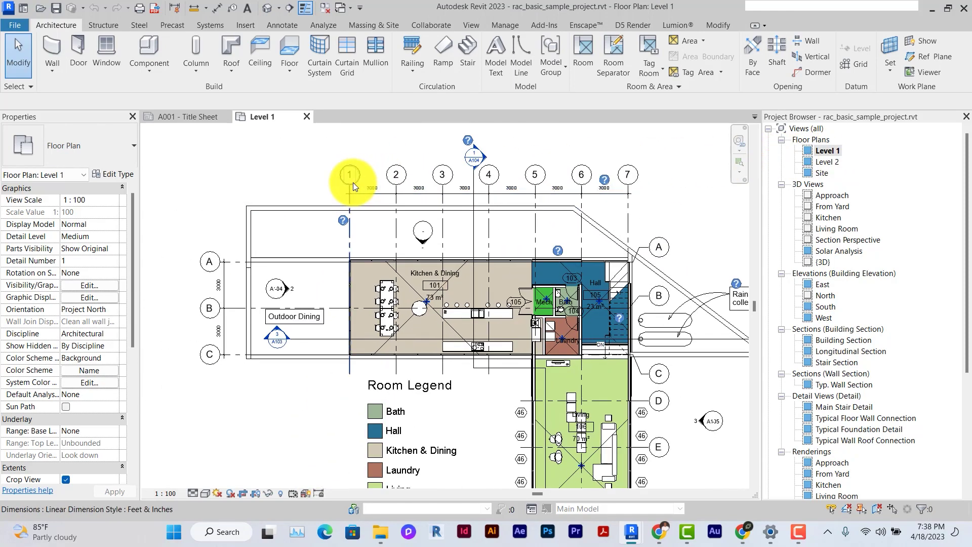
{"action": "scroll", "coordinate": [354, 182], "scroll_direction": "up", "scroll_amount": 3}
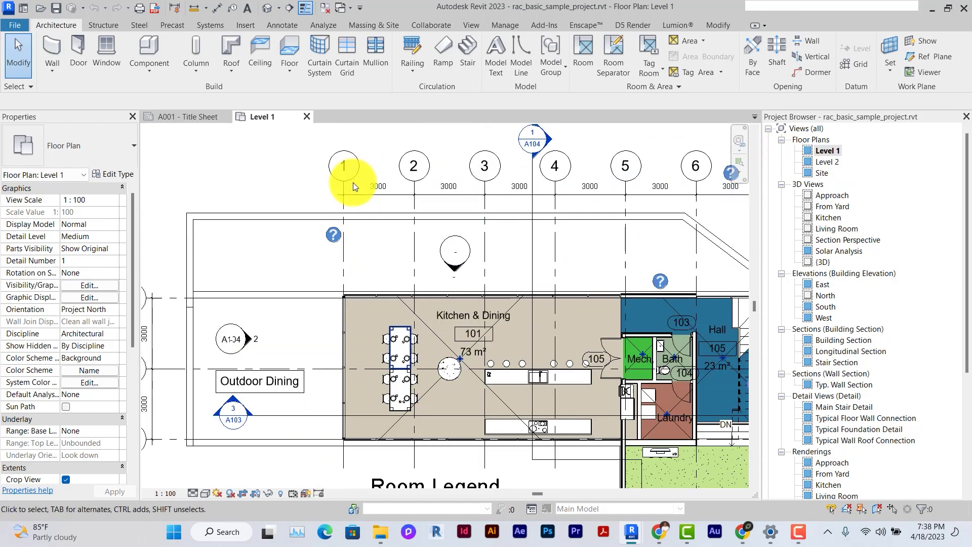
{"action": "scroll", "coordinate": [354, 183], "scroll_direction": "down", "scroll_amount": 3, "text": "ctrl"}
{"action": "scroll", "coordinate": [354, 182], "scroll_direction": "down", "scroll_amount": 4}
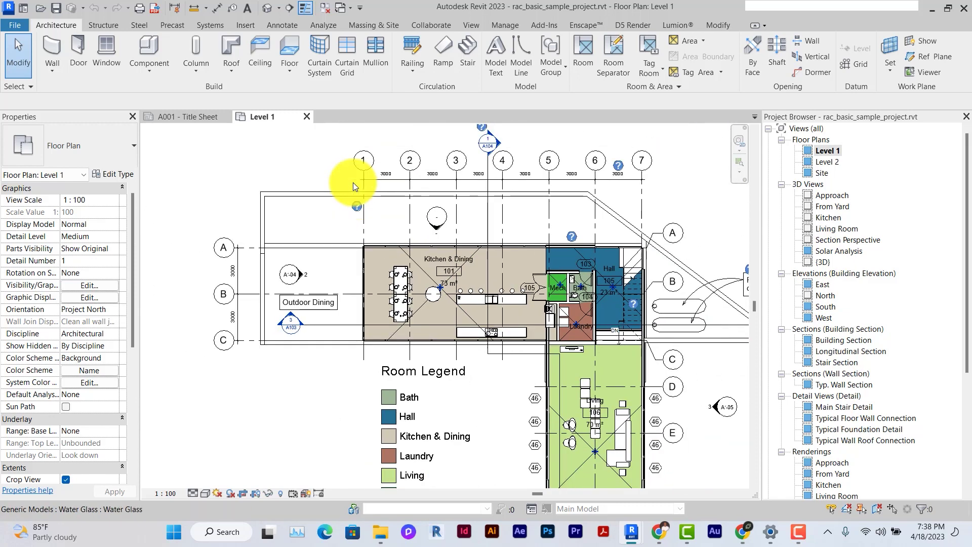
{"action": "middle_click_drag", "start_coordinate": [404, 230], "coordinate": [342, 167]}
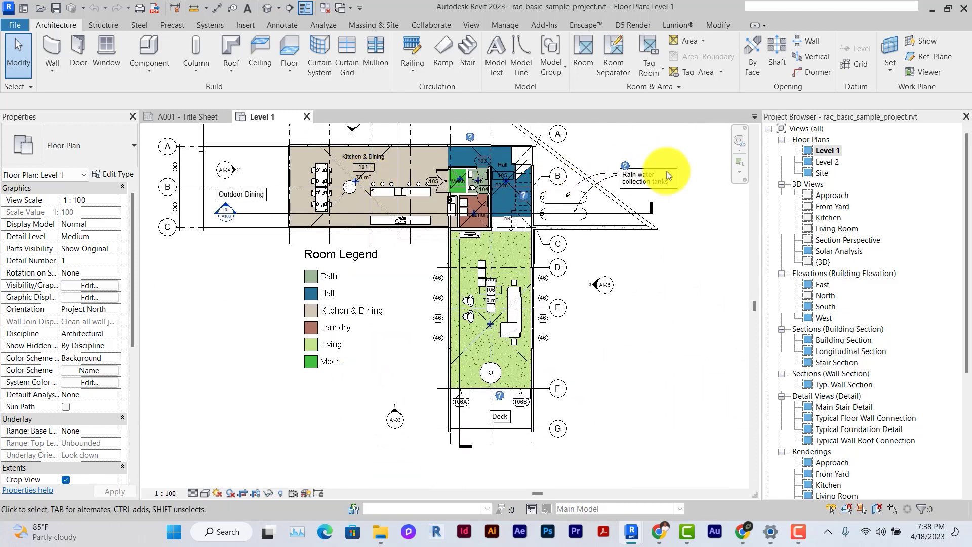
Open the Site floor plan and inspect the building, trees and property lines.
{"action": "double_click", "coordinate": [822, 174]}
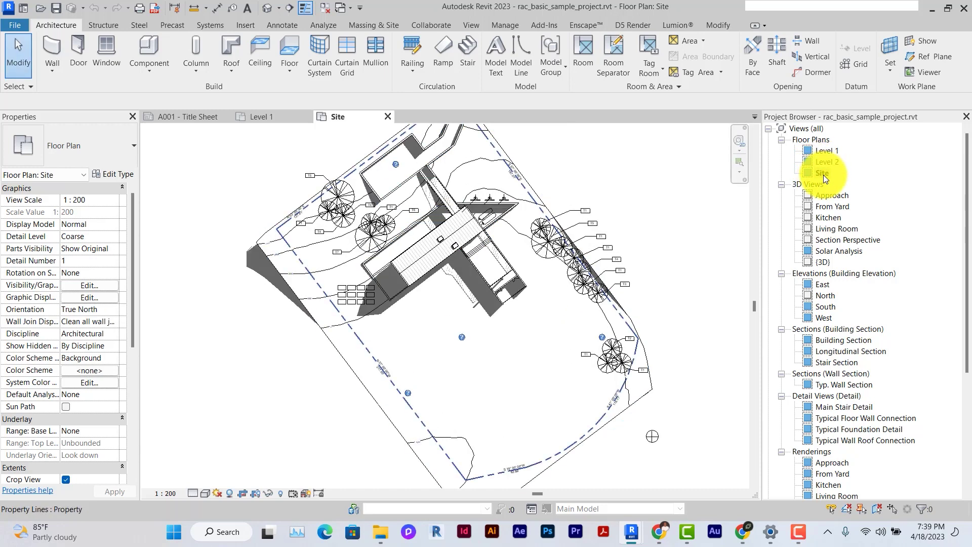
{"action": "scroll", "coordinate": [342, 215], "scroll_direction": "up", "scroll_amount": 4}
{"action": "scroll", "coordinate": [361, 236], "scroll_direction": "down", "scroll_amount": 2}
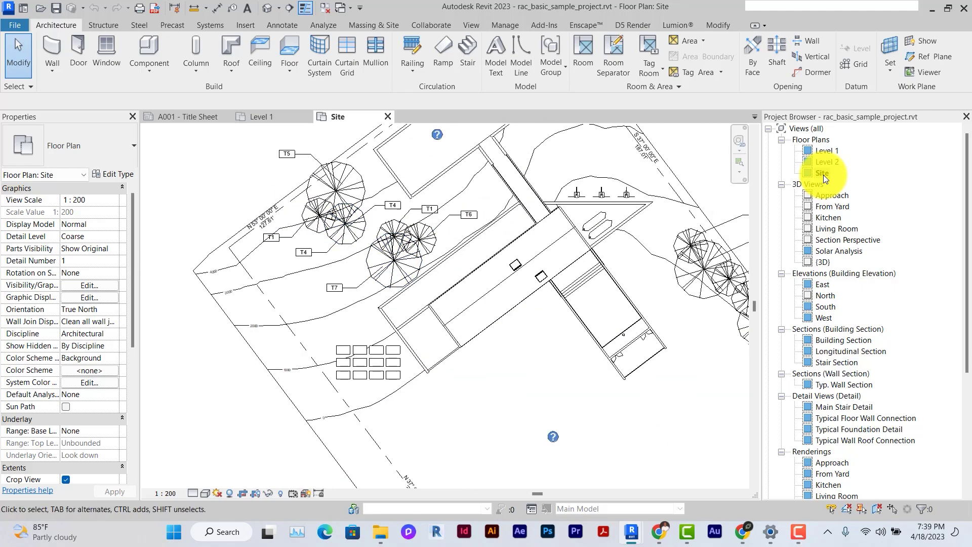
{"action": "mouse_move", "coordinate": [731, 253]}
{"action": "middle_mouse_down"}
{"action": "mouse_move", "coordinate": [696, 231]}
{"action": "mouse_move", "coordinate": [608, 213]}
{"action": "middle_mouse_up"}
{"action": "scroll", "coordinate": [607, 211], "scroll_direction": "down", "scroll_amount": 2}
View the East, North and South building elevations one after another.
{"action": "double_click", "coordinate": [823, 285]}
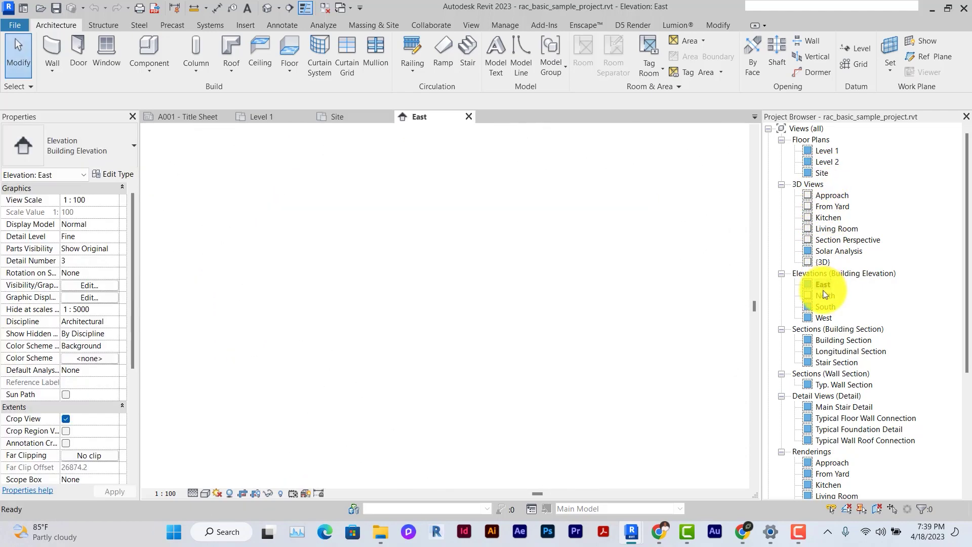
{"action": "left_click", "coordinate": [822, 297]}
{"action": "double_click", "coordinate": [822, 296]}
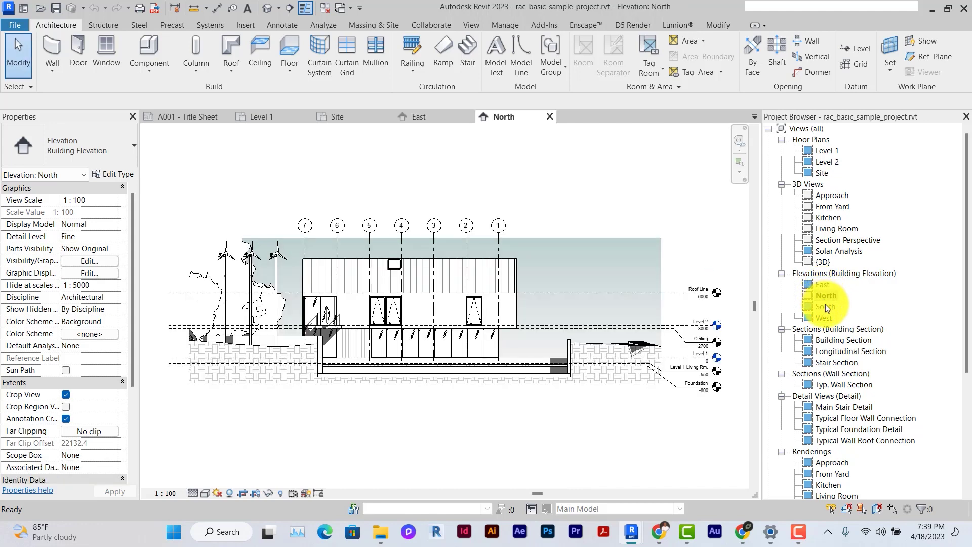
{"action": "double_click", "coordinate": [826, 307]}
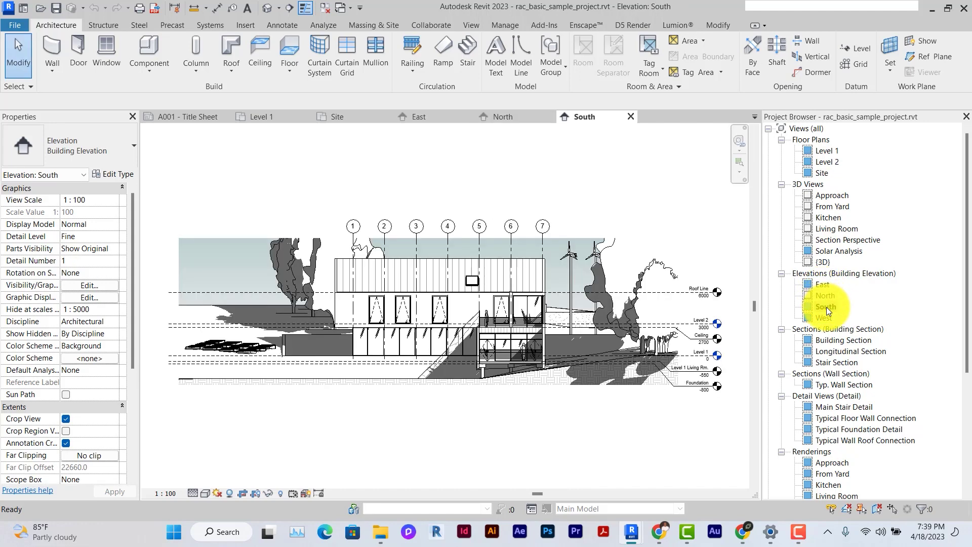
View the Building Section and Stair Section, plus the Typical Foundation Detail and Main Stair Detail views.
{"action": "scroll", "coordinate": [834, 313], "scroll_direction": "down", "scroll_amount": 1}
{"action": "scroll", "coordinate": [838, 316], "scroll_direction": "down", "scroll_amount": 1}
{"action": "double_click", "coordinate": [846, 323]}
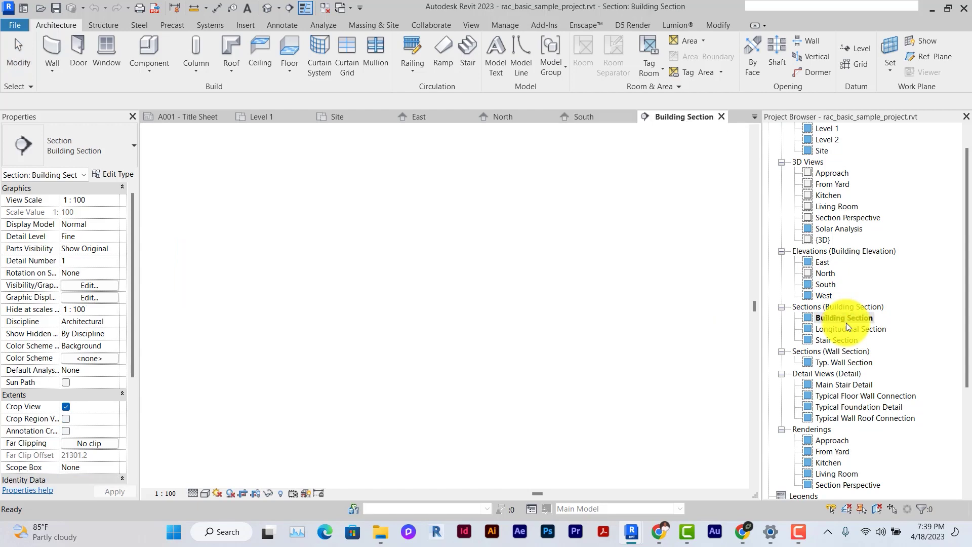
{"action": "double_click", "coordinate": [844, 342]}
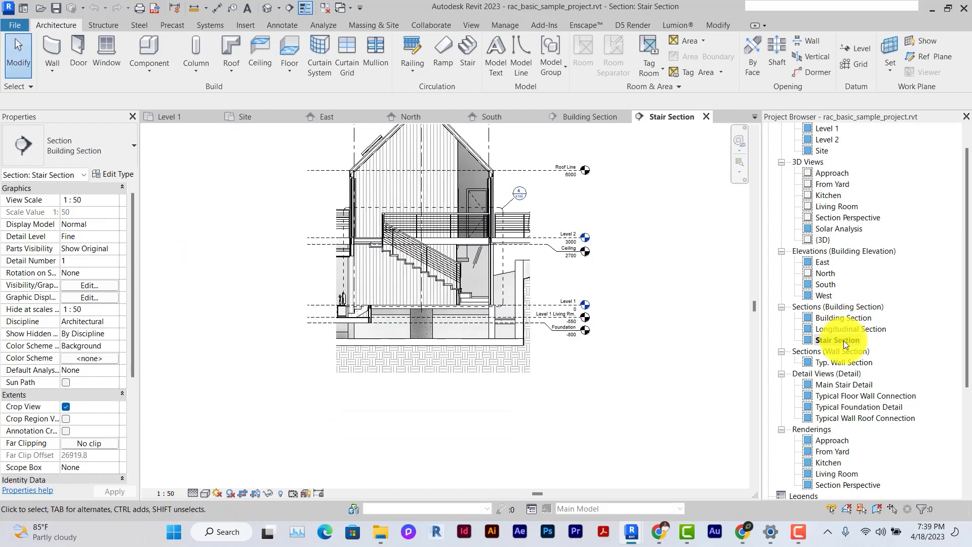
{"action": "double_click", "coordinate": [844, 405]}
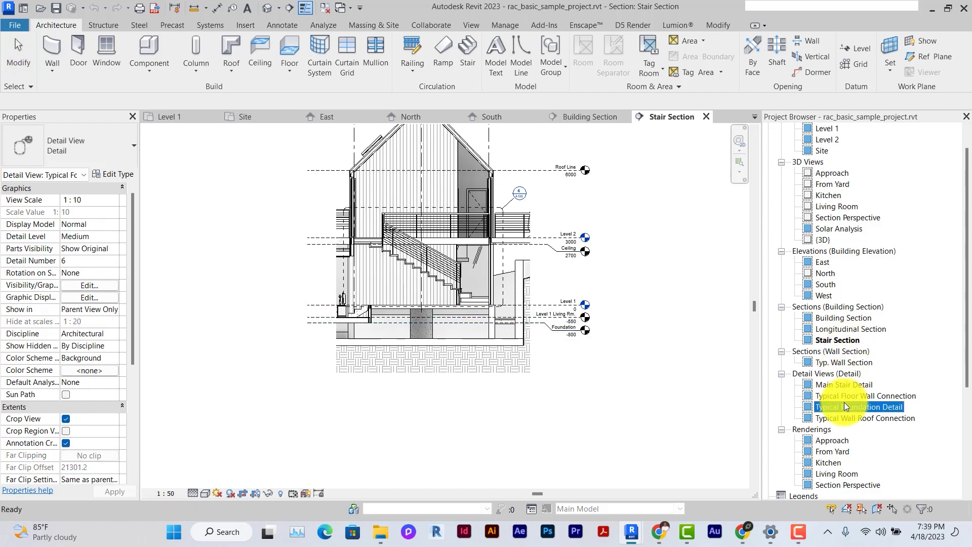
{"action": "double_click", "coordinate": [859, 386]}
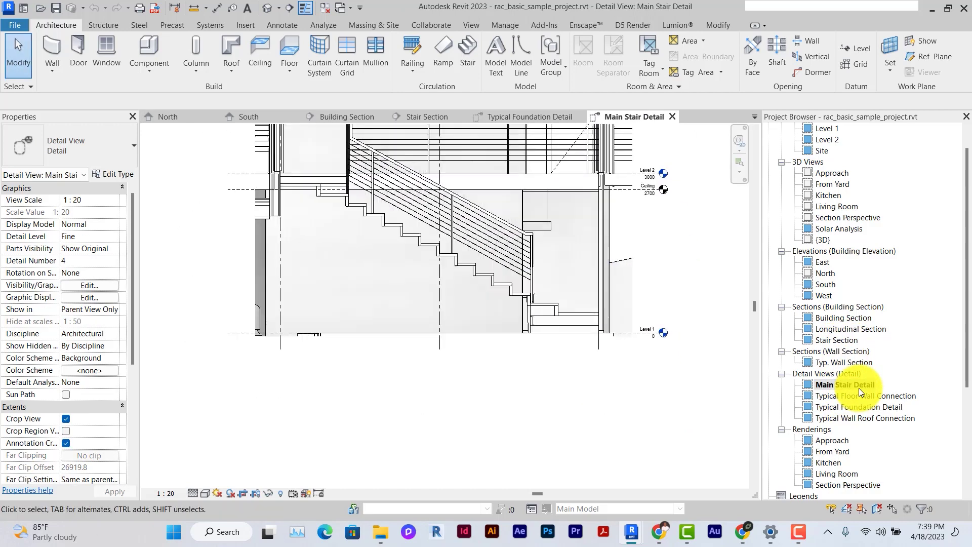
Open the Approach and From Yard renderings.
{"action": "scroll", "coordinate": [842, 400], "scroll_direction": "down", "scroll_amount": 1}
{"action": "scroll", "coordinate": [836, 403], "scroll_direction": "down", "scroll_amount": 1}
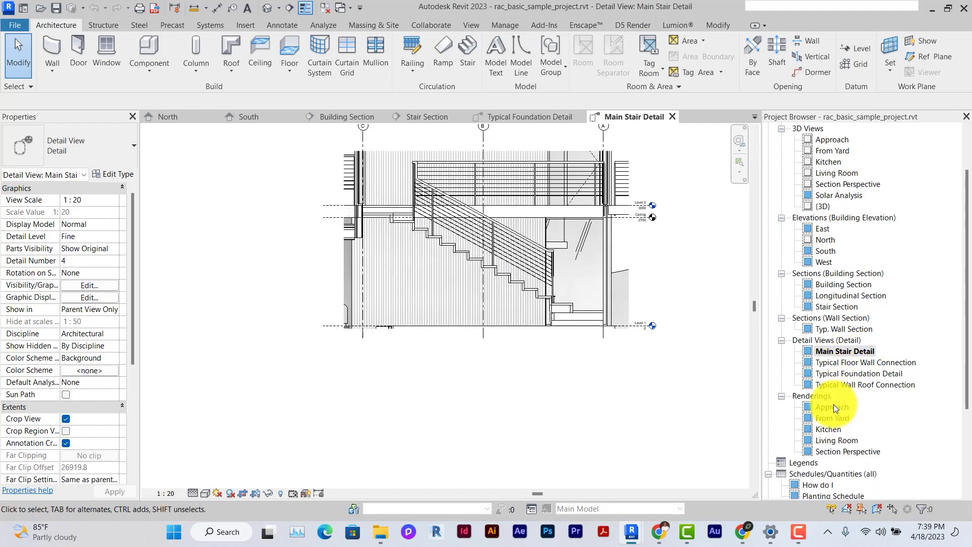
{"action": "double_click", "coordinate": [834, 406]}
{"action": "double_click", "coordinate": [837, 420]}
Review the project's sheets, opening A001 - Title Sheet and A102 - Plans.
{"action": "scroll", "coordinate": [837, 421], "scroll_direction": "down", "scroll_amount": 2}
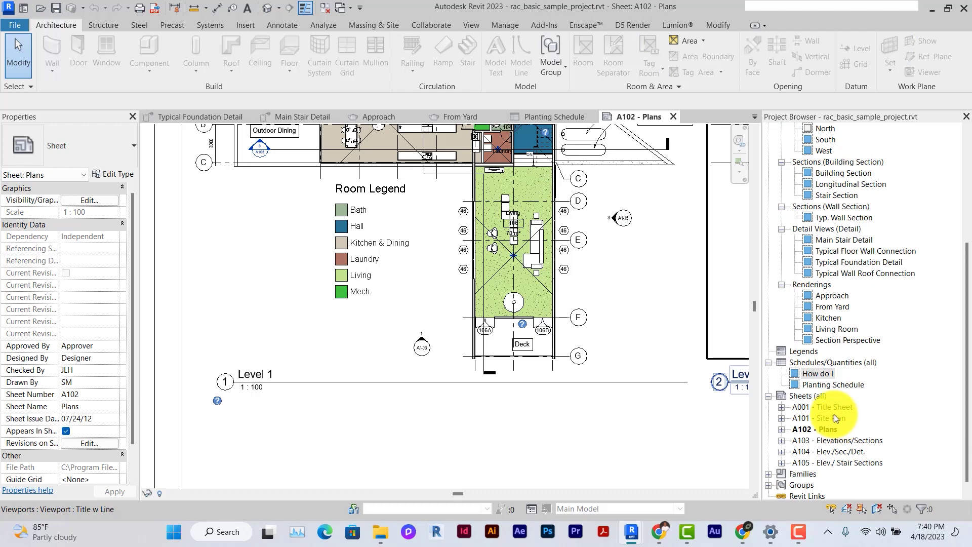
{"action": "scroll", "coordinate": [834, 412], "scroll_direction": "down", "scroll_amount": 1}
{"action": "double_click", "coordinate": [819, 395]}
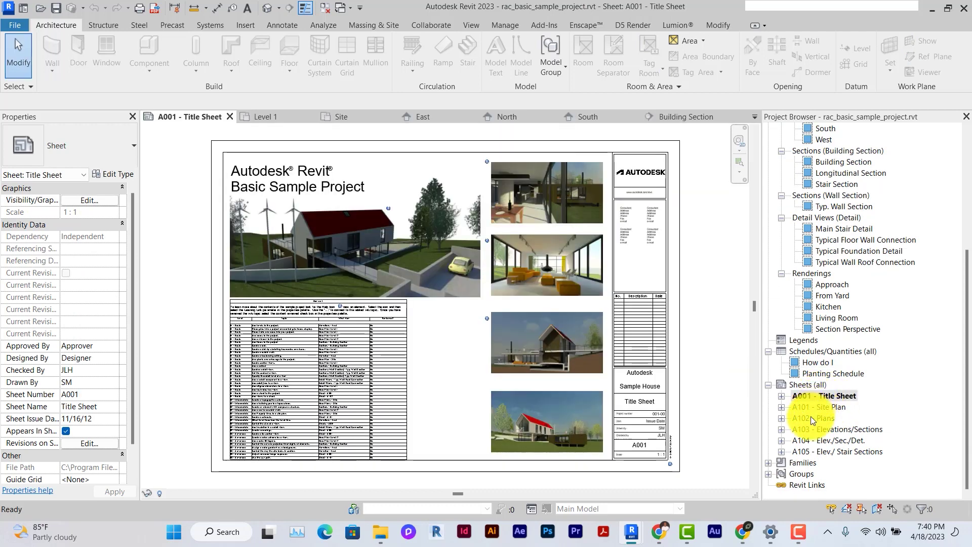
{"action": "double_click", "coordinate": [810, 417]}
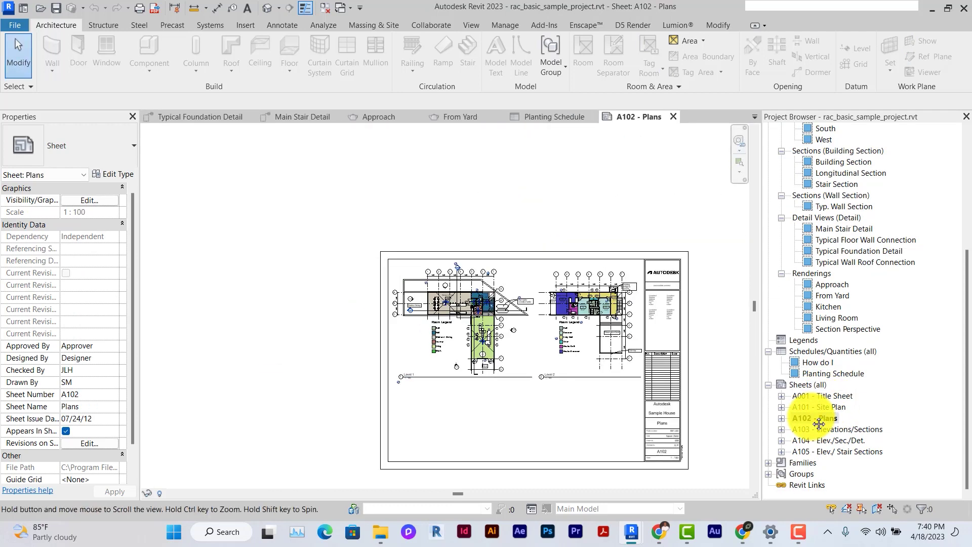
{"action": "double_click", "coordinate": [829, 438]}
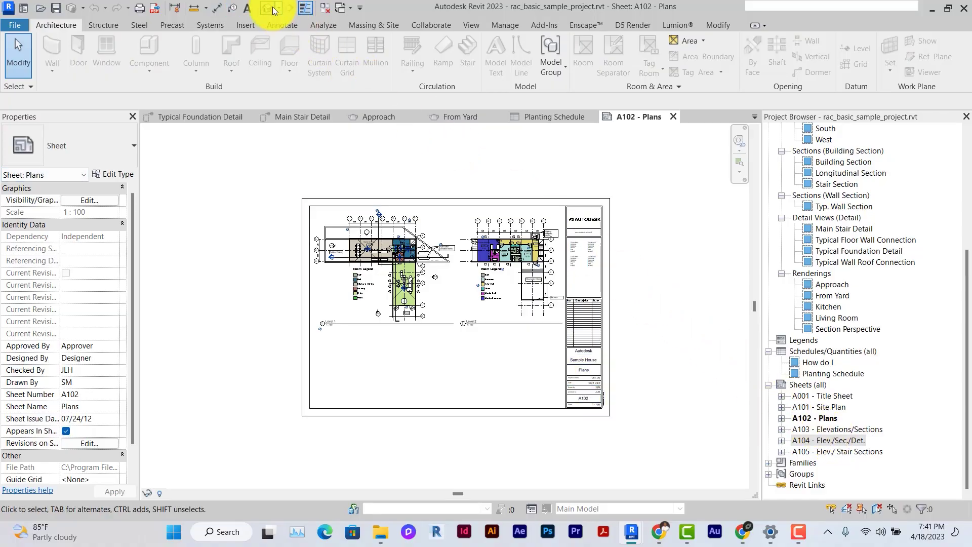
Delete the entire building and site model from the default 3D view.
{"action": "left_click", "coordinate": [270, 8]}
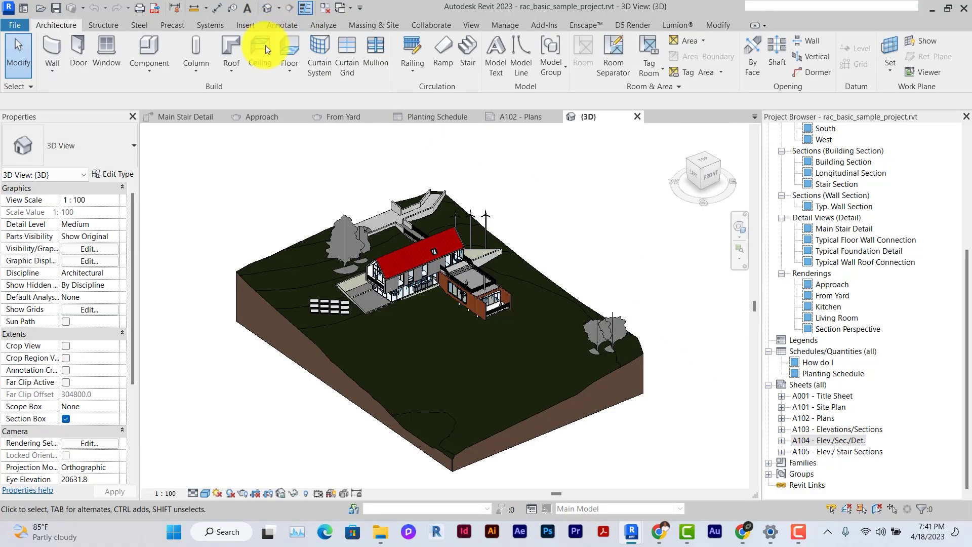
{"action": "left_click_drag", "start_coordinate": [409, 290], "coordinate": [646, 454]}
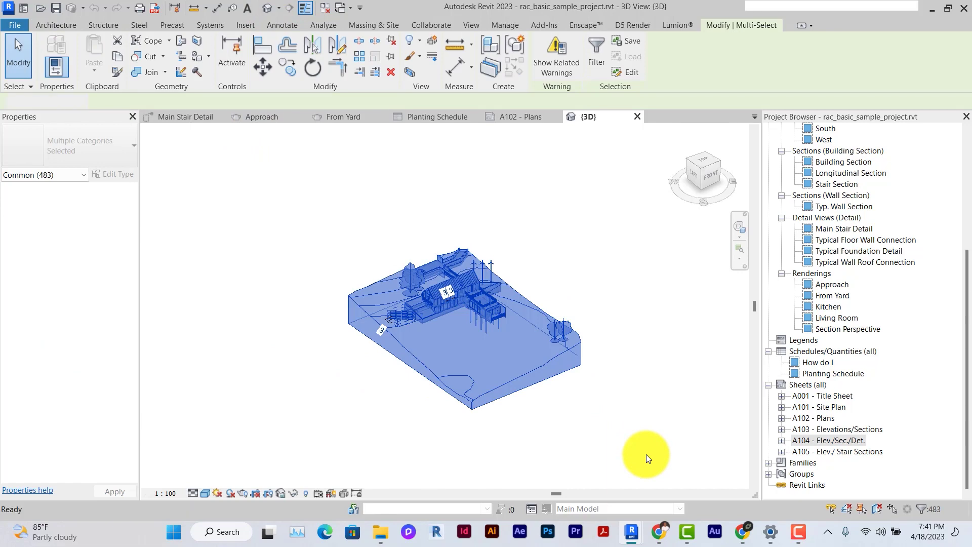
{"action": "key", "text": "Delete"}
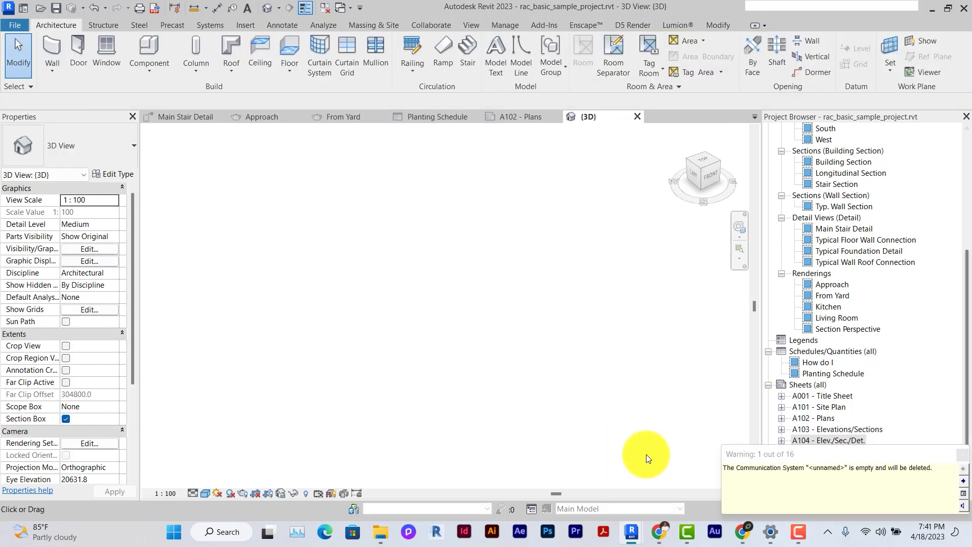
Open the Level 1 floor plan and check which grids, tags and annotations remain without the model.
{"action": "scroll", "coordinate": [825, 154], "scroll_direction": "up", "scroll_amount": 4}
{"action": "scroll", "coordinate": [825, 154], "scroll_direction": "up", "scroll_amount": 3}
{"action": "double_click", "coordinate": [825, 152]}
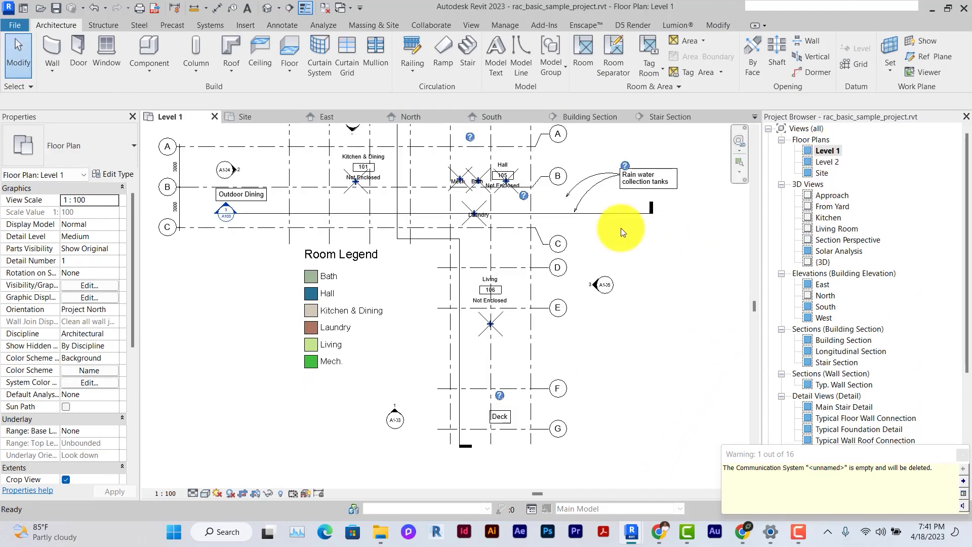
{"action": "scroll", "coordinate": [484, 217], "scroll_direction": "down", "scroll_amount": 2}
{"action": "middle_click_drag", "start_coordinate": [667, 317], "coordinate": [639, 344]}
{"action": "scroll", "coordinate": [341, 264], "scroll_direction": "up", "scroll_amount": 2}
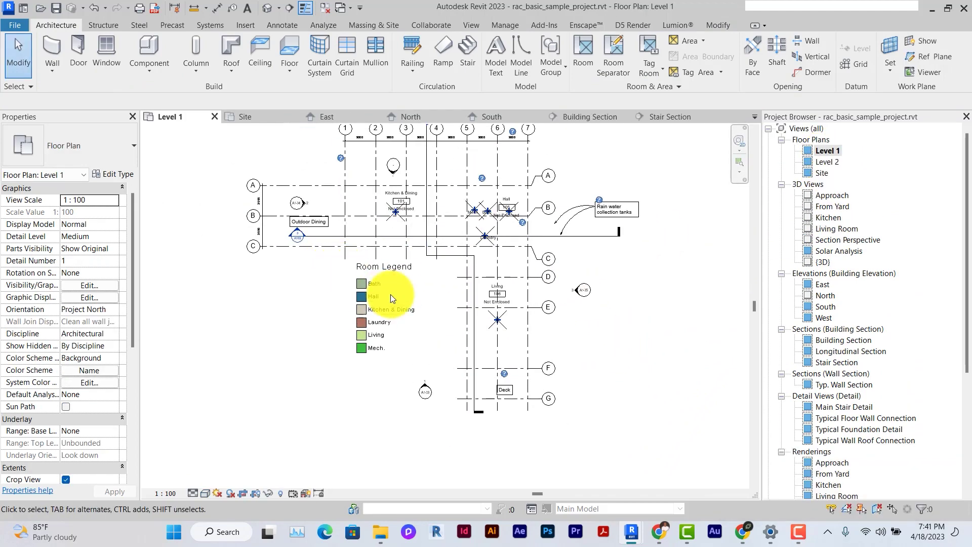
{"action": "middle_click_drag", "start_coordinate": [420, 295], "coordinate": [436, 349]}
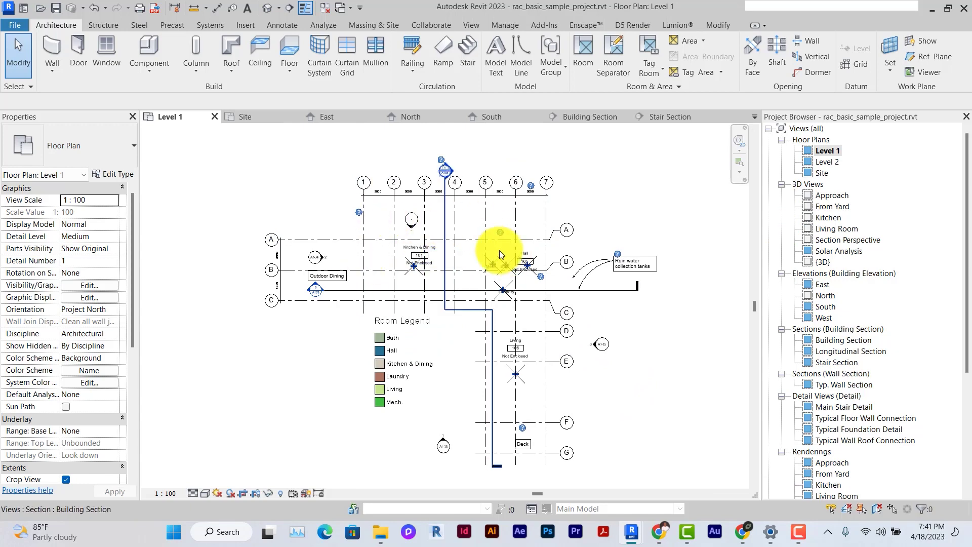
Delete the color fill legend, dimensions, generic annotations, room tags, rooms and text notes from Level 1, excluding elevations, grids and views.
{"action": "middle_click_drag", "start_coordinate": [439, 277], "coordinate": [521, 255]}
{"action": "scroll", "coordinate": [422, 241], "scroll_direction": "down", "scroll_amount": 1}
{"action": "left_click_drag", "start_coordinate": [337, 152], "coordinate": [673, 436]}
{"action": "middle_click_drag", "start_coordinate": [676, 274], "coordinate": [652, 303]}
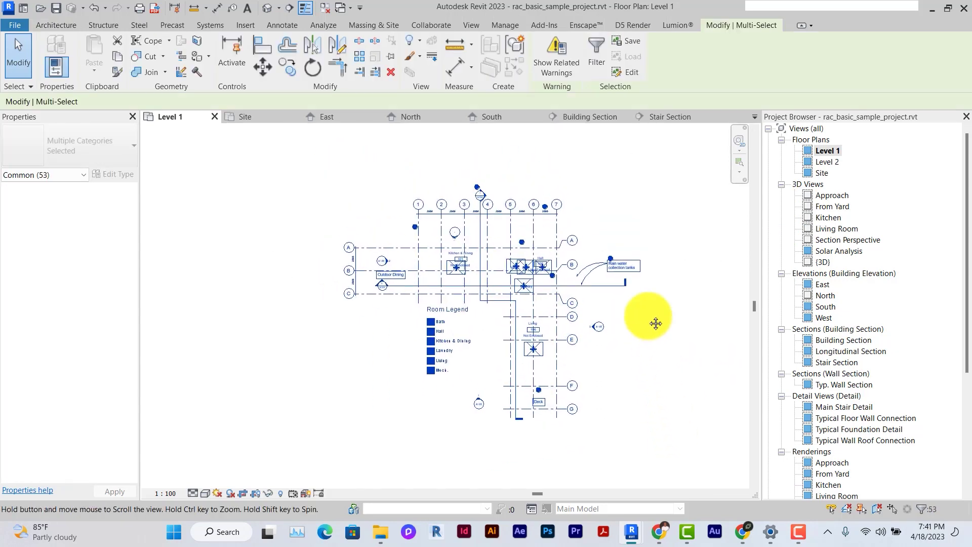
{"action": "left_click", "coordinate": [597, 61]}
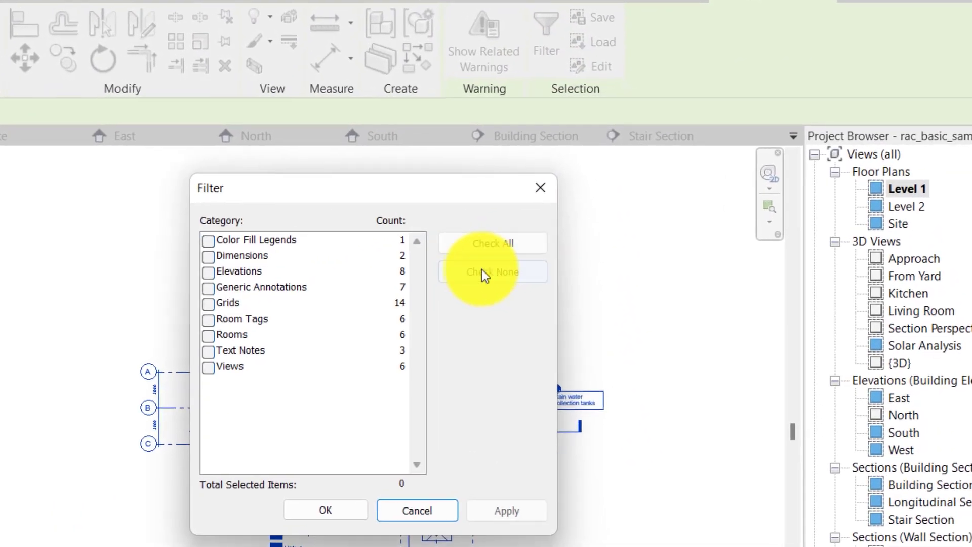
{"action": "left_click", "coordinate": [524, 234]}
{"action": "left_click", "coordinate": [305, 209]}
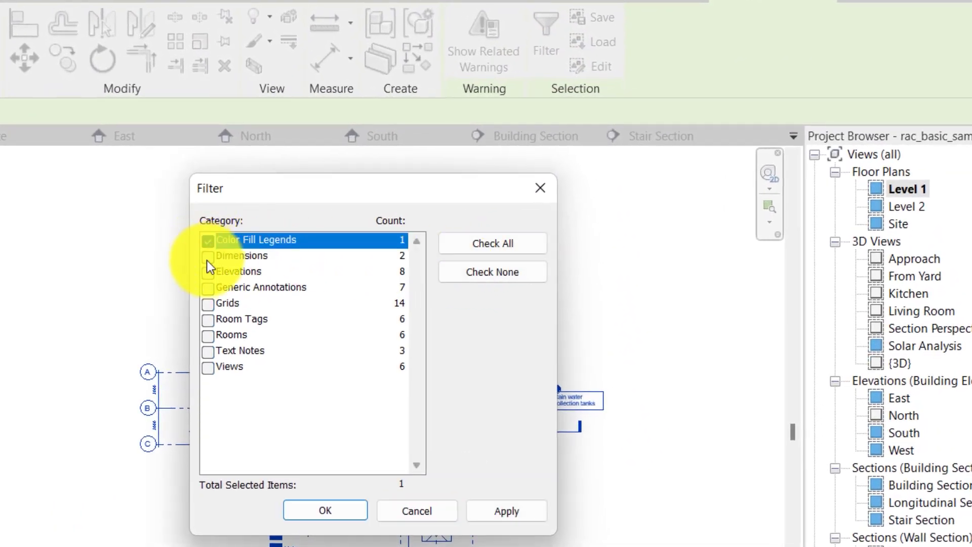
{"action": "left_click", "coordinate": [207, 260]}
{"action": "left_click", "coordinate": [206, 275]}
{"action": "left_click", "coordinate": [205, 272]}
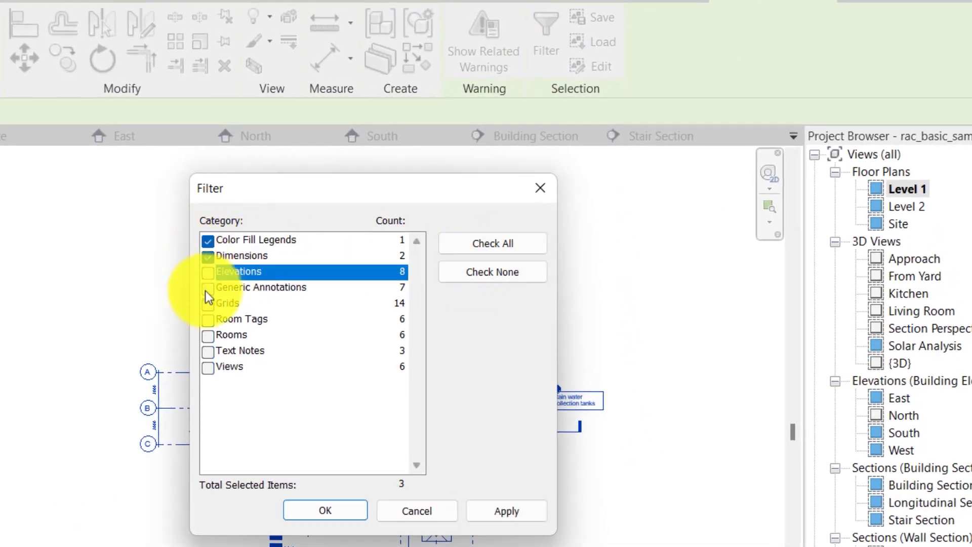
{"action": "left_click", "coordinate": [207, 288]}
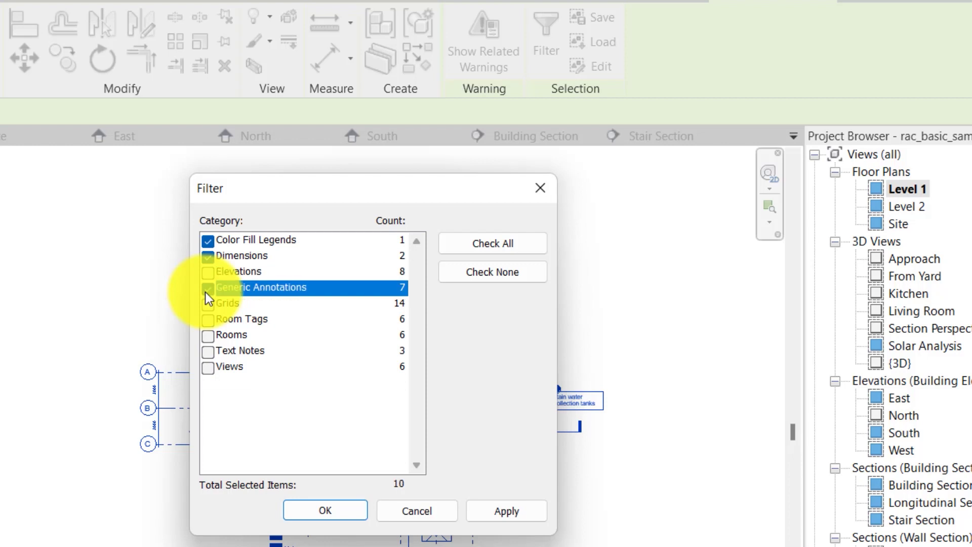
{"action": "left_click", "coordinate": [205, 318]}
{"action": "left_click", "coordinate": [209, 336]}
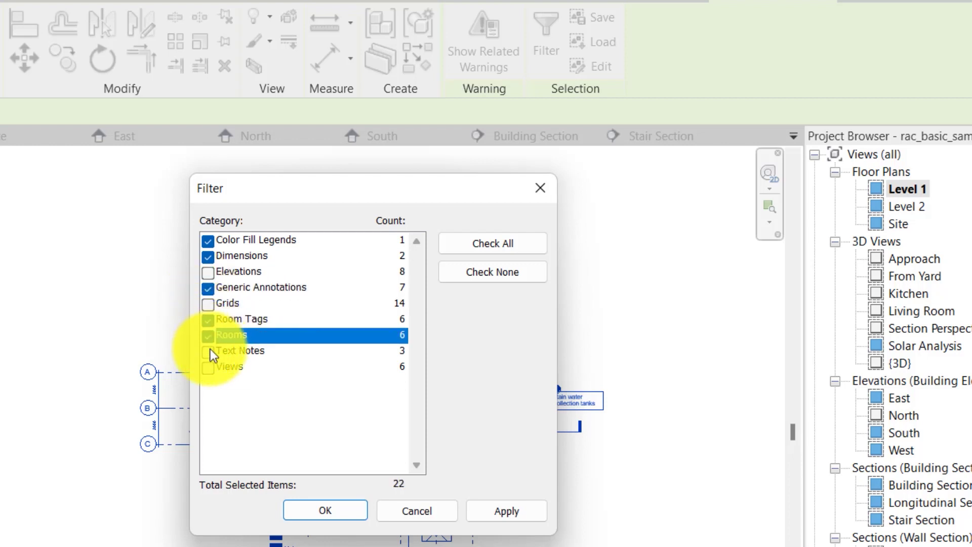
{"action": "left_click", "coordinate": [211, 351]}
{"action": "left_click", "coordinate": [208, 369]}
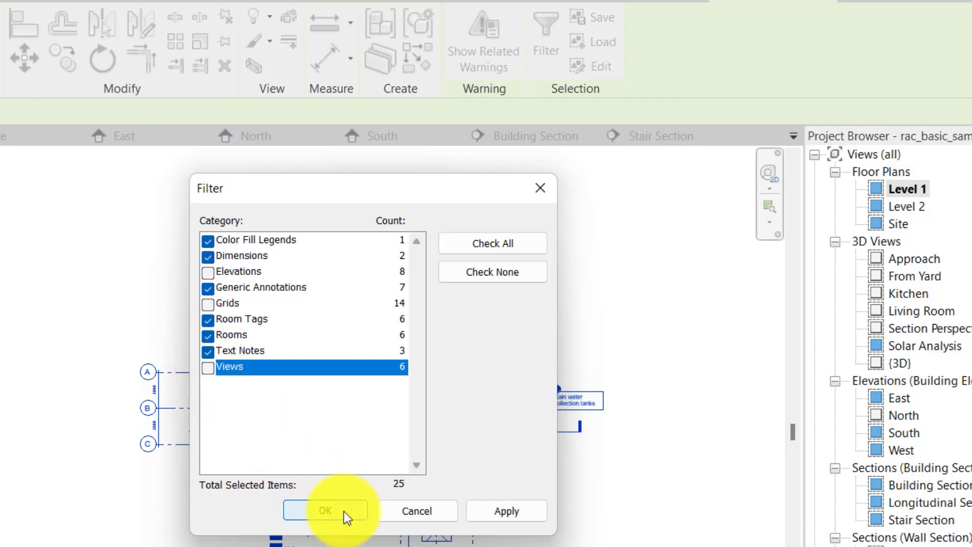
{"action": "left_click", "coordinate": [325, 511]}
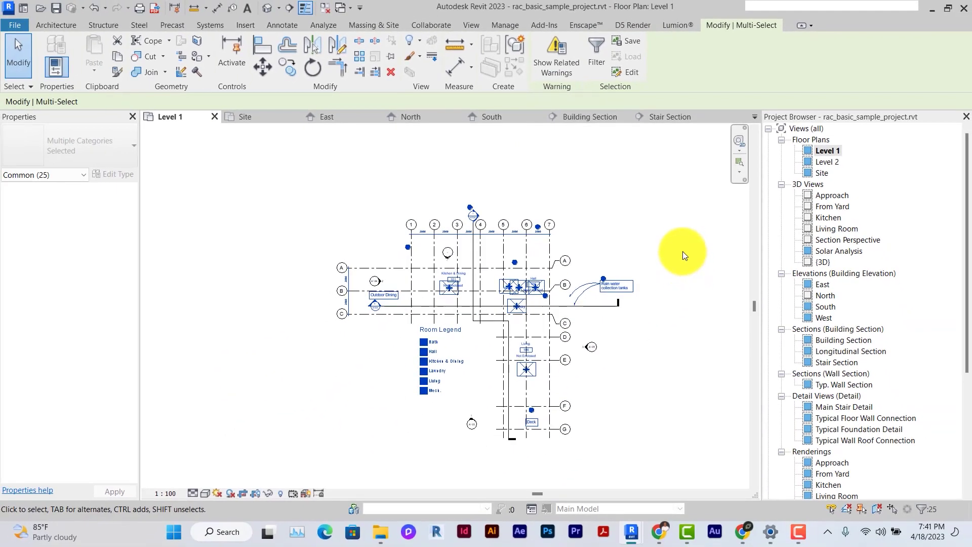
{"action": "key", "text": "Delete"}
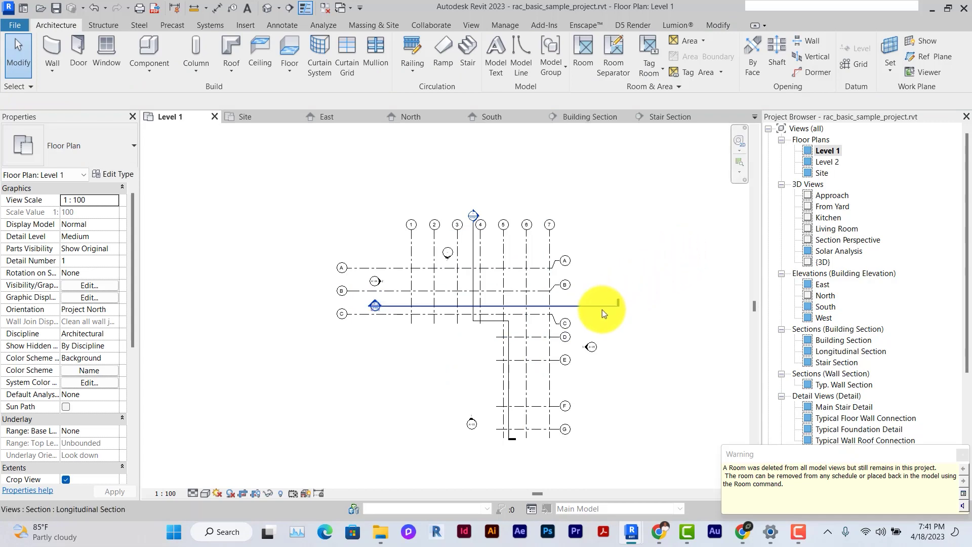
Delete the Longitudinal Section line running between grids B and C on Level 1.
{"action": "left_click", "coordinate": [602, 309]}
{"action": "scroll", "coordinate": [600, 311], "scroll_direction": "up", "scroll_amount": 2}
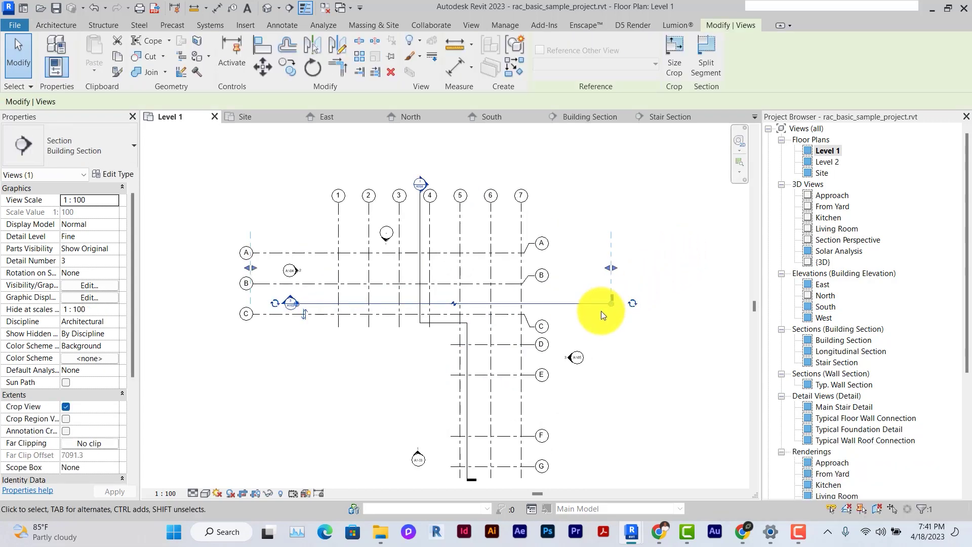
{"action": "key", "text": "Delete"}
{"action": "left_click", "coordinate": [537, 309]}
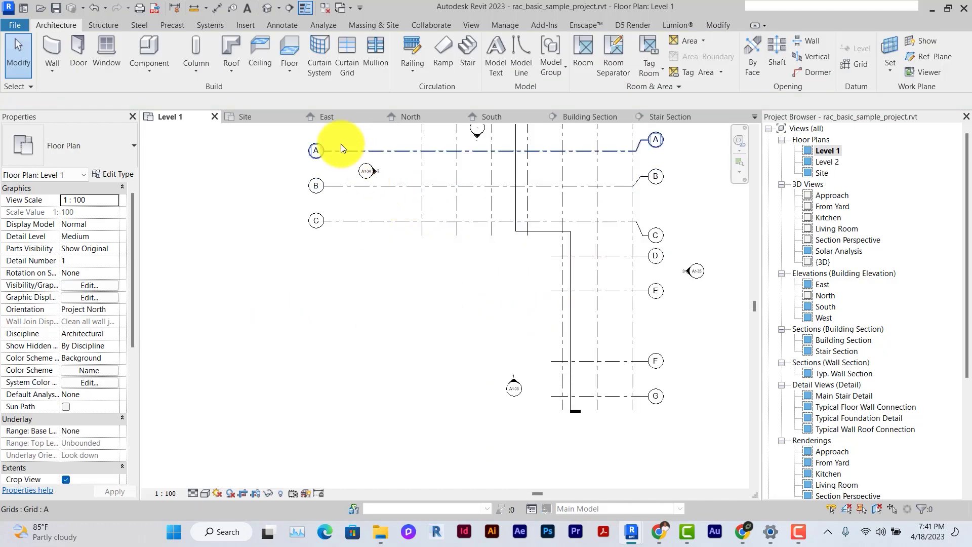
Move the west elevation marker from between grids A and B to below grid C.
{"action": "left_click_drag", "start_coordinate": [340, 144], "coordinate": [409, 204]}
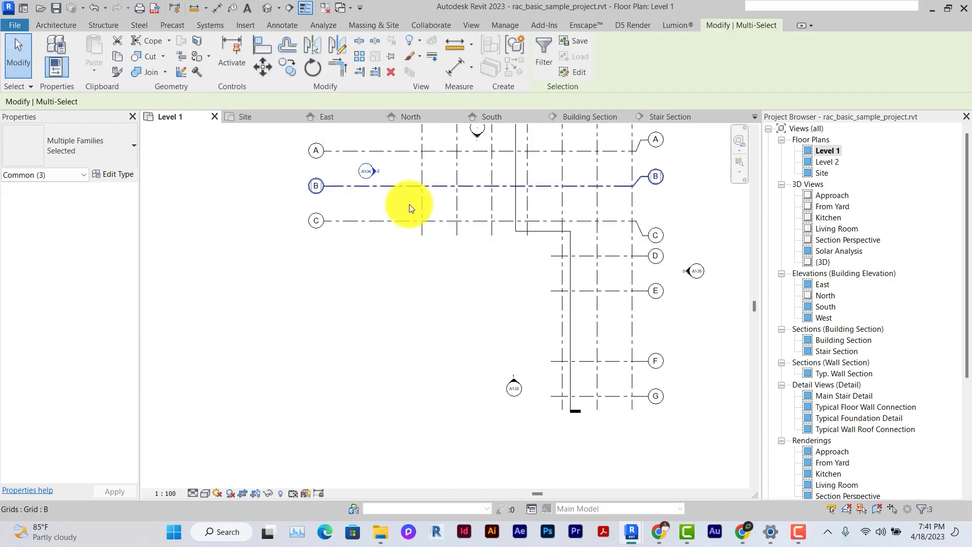
{"action": "left_click", "coordinate": [264, 71]}
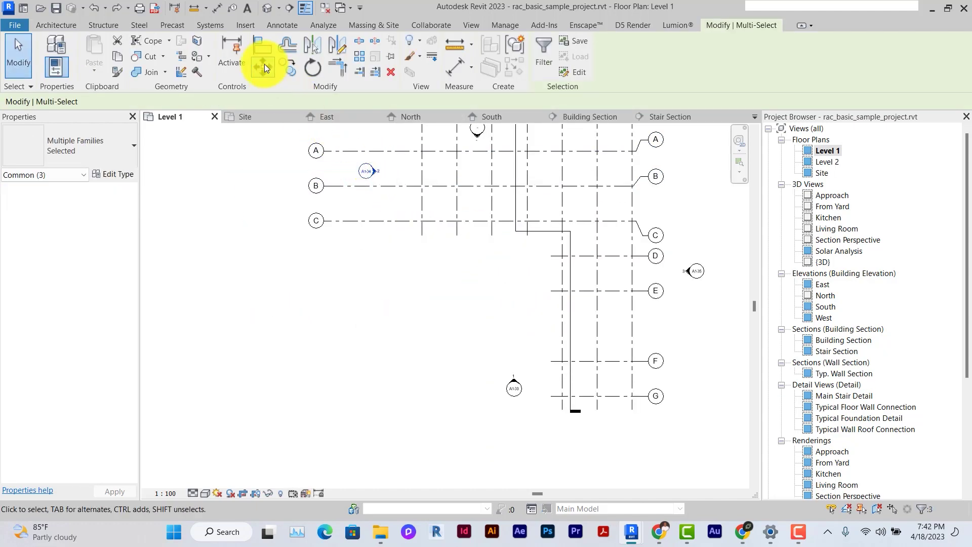
{"action": "left_click", "coordinate": [264, 67]}
{"action": "left_click", "coordinate": [368, 171]}
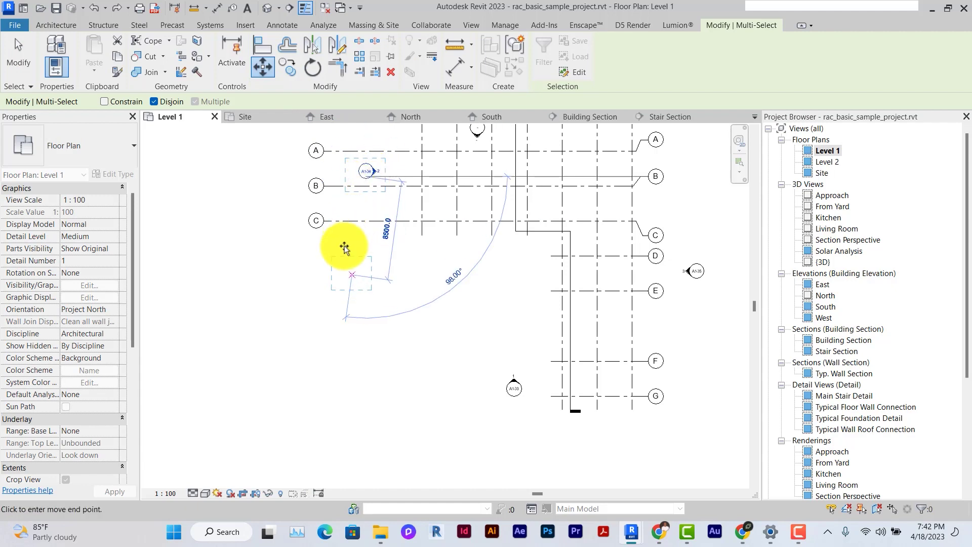
{"action": "left_click", "coordinate": [338, 263]}
{"action": "left_click", "coordinate": [538, 306]}
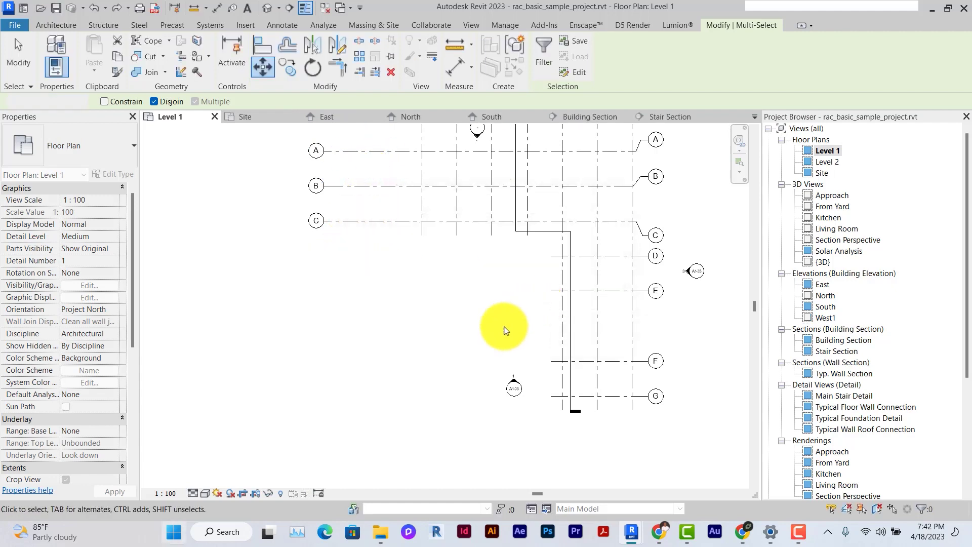
Turn off cropping in the Level 1 view and delete the stray dashed outline beside the grids.
{"action": "left_click", "coordinate": [256, 494]}
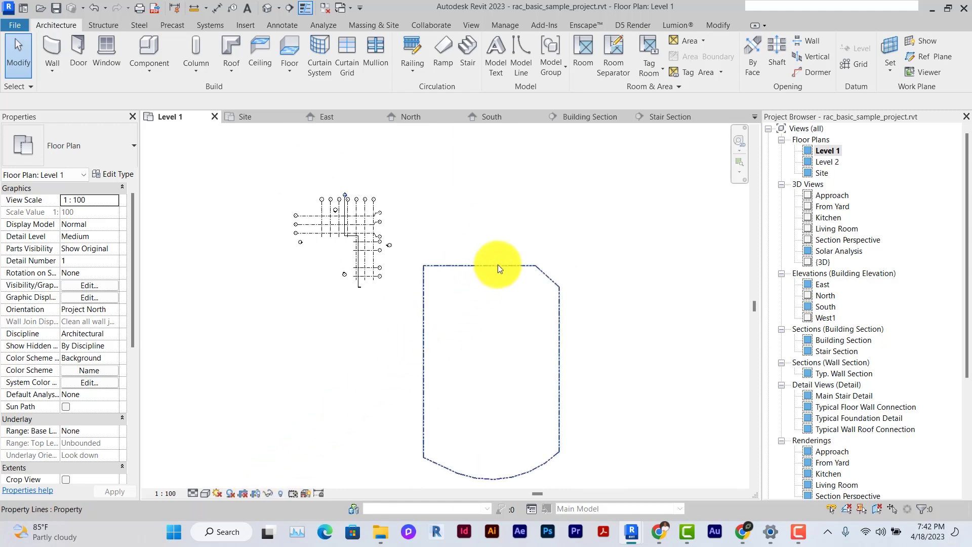
{"action": "left_click", "coordinate": [500, 263]}
{"action": "key", "text": "Delete"}
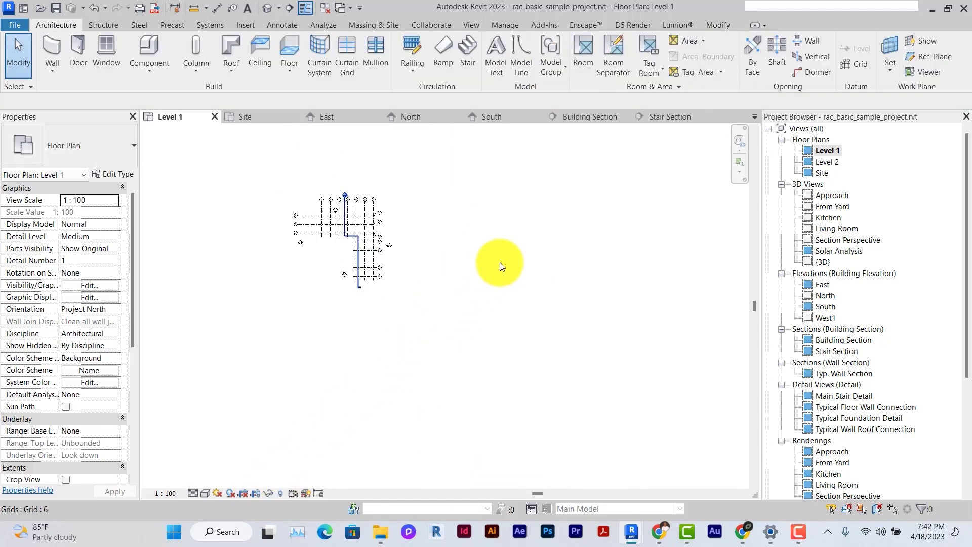
{"action": "middle_click", "coordinate": [500, 262]}
{"action": "middle_click", "coordinate": [500, 262]}
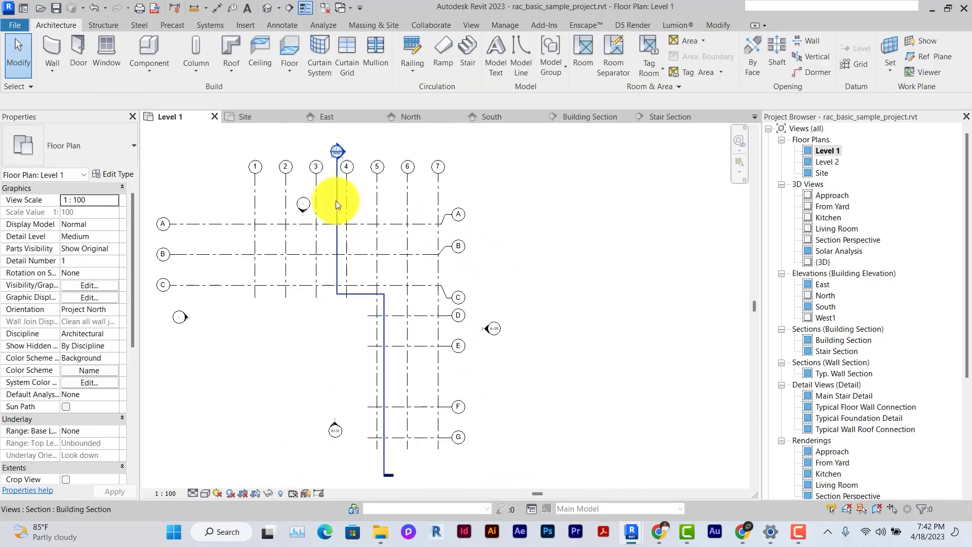
Delete the stepped Building Section line from Level 1 together with its dependent callout views.
{"action": "left_click", "coordinate": [336, 201]}
{"action": "key", "text": "Delete"}
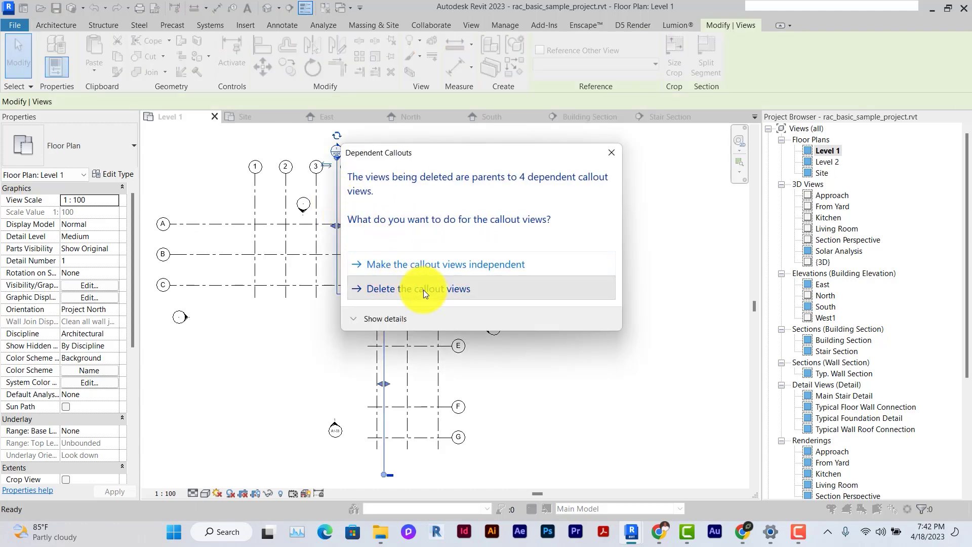
{"action": "left_click", "coordinate": [417, 288]}
{"action": "left_click", "coordinate": [508, 300]}
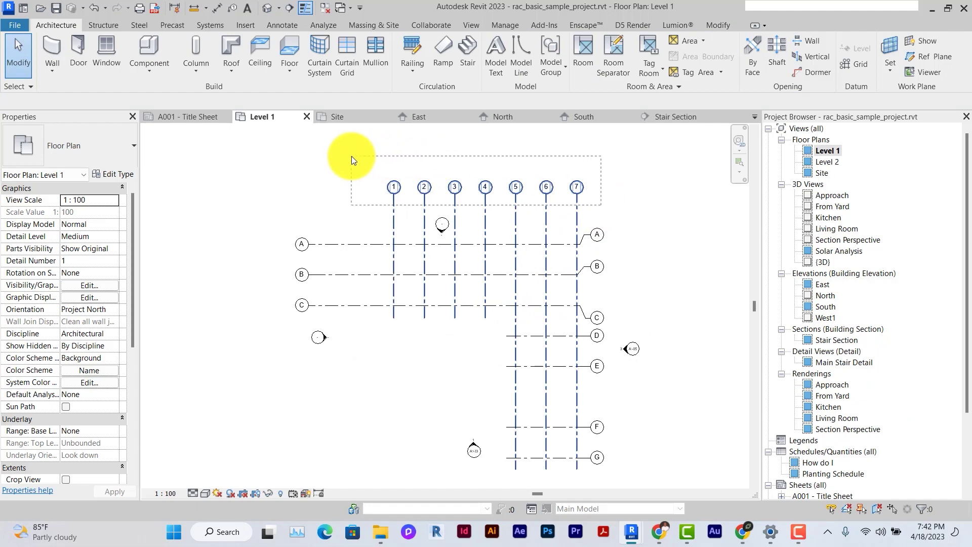
Delete grids 1 to 7 and grids A to G from Level 1.
{"action": "left_click_drag", "start_coordinate": [351, 156], "coordinate": [351, 156]}
{"action": "key", "text": "Delete"}
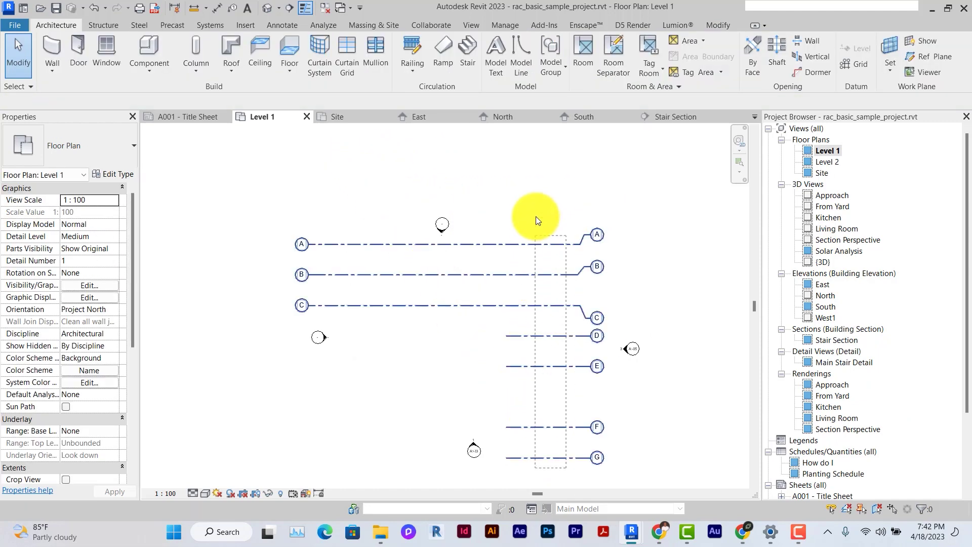
{"action": "left_click", "coordinate": [535, 223]}
{"action": "key", "text": "Delete"}
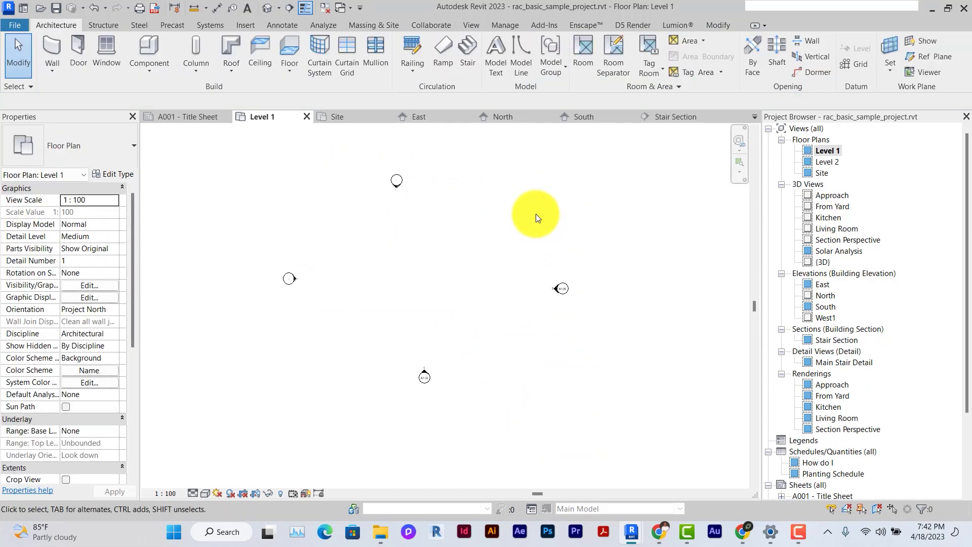
Reposition the Level 1 elevation markers, aligning the south marker under the north one and moving the east marker inward.
{"action": "scroll", "coordinate": [498, 251], "scroll_direction": "up", "scroll_amount": 1}
{"action": "middle_click_drag", "start_coordinate": [349, 362], "coordinate": [407, 346]}
{"action": "scroll", "coordinate": [375, 360], "scroll_direction": "up", "scroll_amount": 1}
{"action": "left_click_drag", "start_coordinate": [391, 350], "coordinate": [503, 430]}
{"action": "left_click_drag", "start_coordinate": [471, 397], "coordinate": [415, 442]}
{"action": "scroll", "coordinate": [434, 416], "scroll_direction": "down", "scroll_amount": 4}
{"action": "left_click_drag", "start_coordinate": [542, 254], "coordinate": [675, 360]}
{"action": "mouse_move", "coordinate": [615, 306]}
{"action": "left_mouse_down"}
{"action": "mouse_move", "coordinate": [562, 326]}
{"action": "mouse_move", "coordinate": [558, 318]}
{"action": "left_mouse_up"}
{"action": "left_click", "coordinate": [621, 269]}
Delete the legend, detail items, generic annotations, lines, room tags, rooms and text notes from the Level 2 plan, excluding elevations.
{"action": "double_click", "coordinate": [823, 162]}
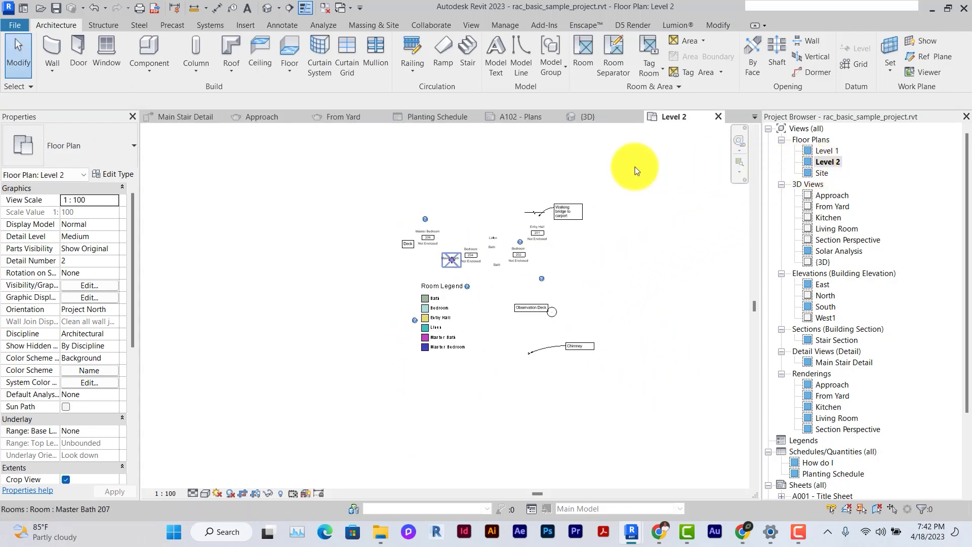
{"action": "left_click_drag", "start_coordinate": [322, 170], "coordinate": [671, 430]}
{"action": "left_click", "coordinate": [596, 73]}
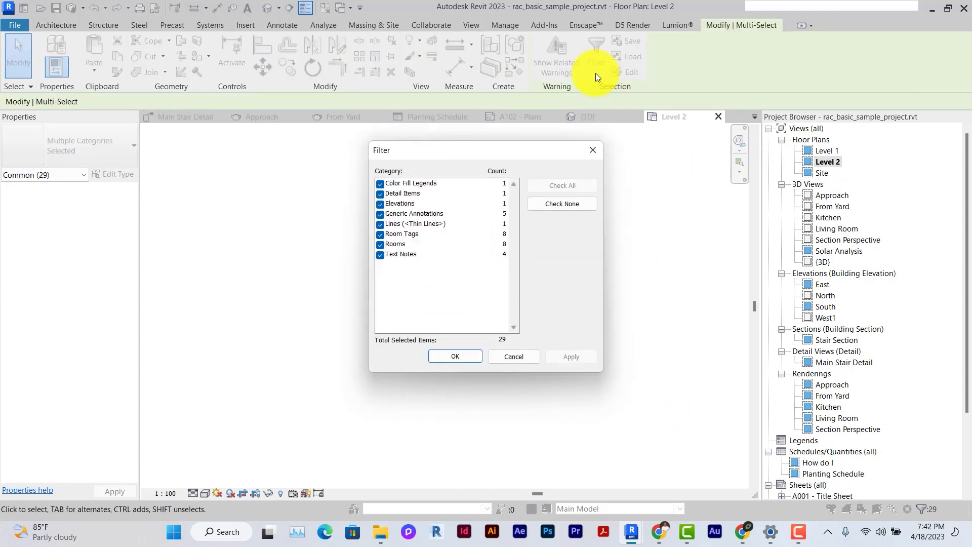
{"action": "left_click", "coordinate": [379, 204]}
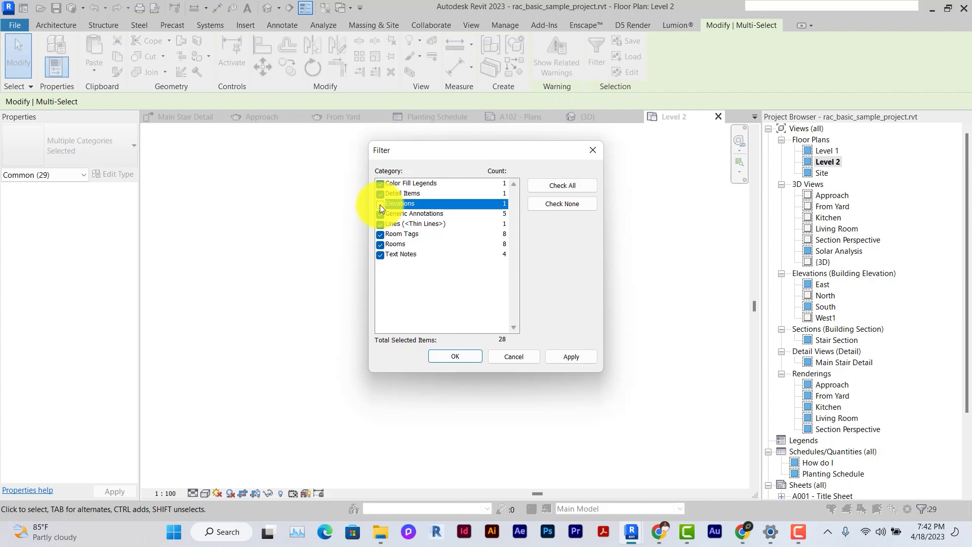
{"action": "left_click", "coordinate": [452, 355]}
{"action": "key", "text": "Delete"}
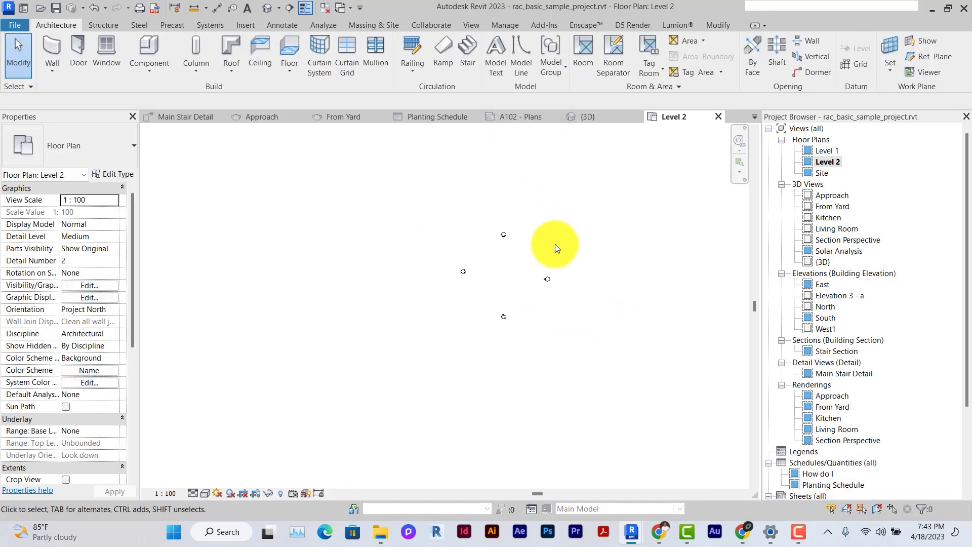
{"action": "scroll", "coordinate": [558, 261], "scroll_direction": "down", "scroll_amount": 2}
{"action": "left_click_drag", "start_coordinate": [585, 394], "coordinate": [405, 324]}
{"action": "key", "text": "Delete"}
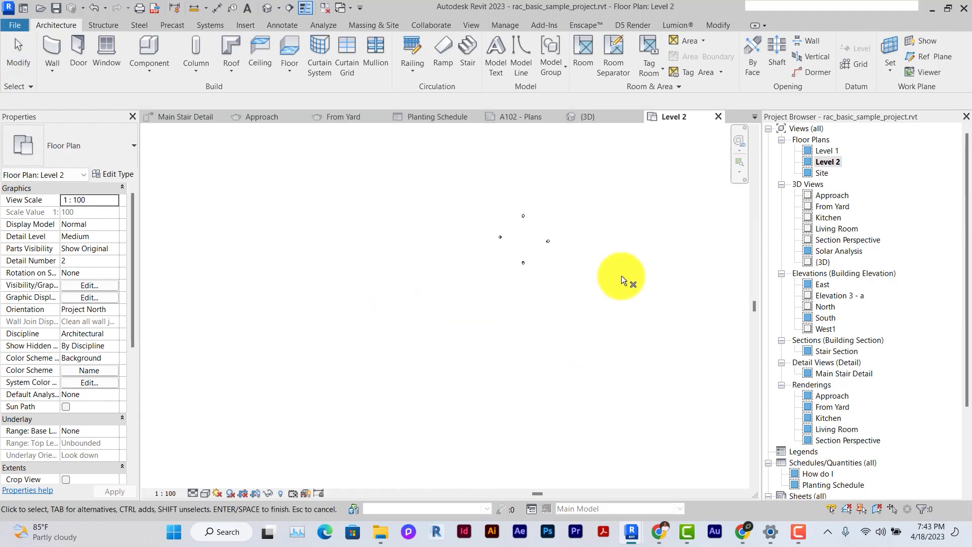
{"action": "key", "text": "z"}
{"action": "key", "text": "f"}
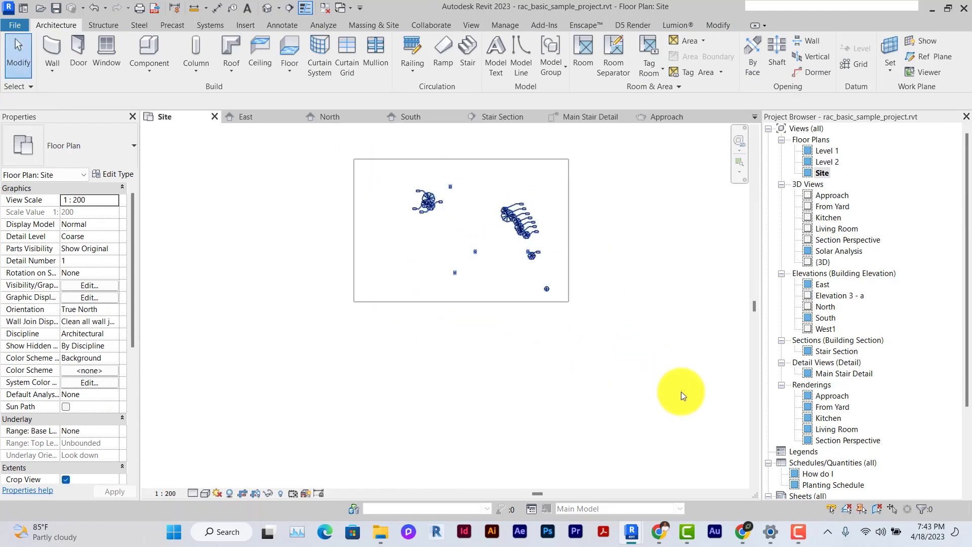
Delete all trees, plant tags and symbols from the Site plan, and turn off its cropping with the crop boundary hidden.
{"action": "left_click_drag", "start_coordinate": [678, 391], "coordinate": [353, 158]}
{"action": "scroll", "coordinate": [566, 299], "scroll_direction": "up", "scroll_amount": 3}
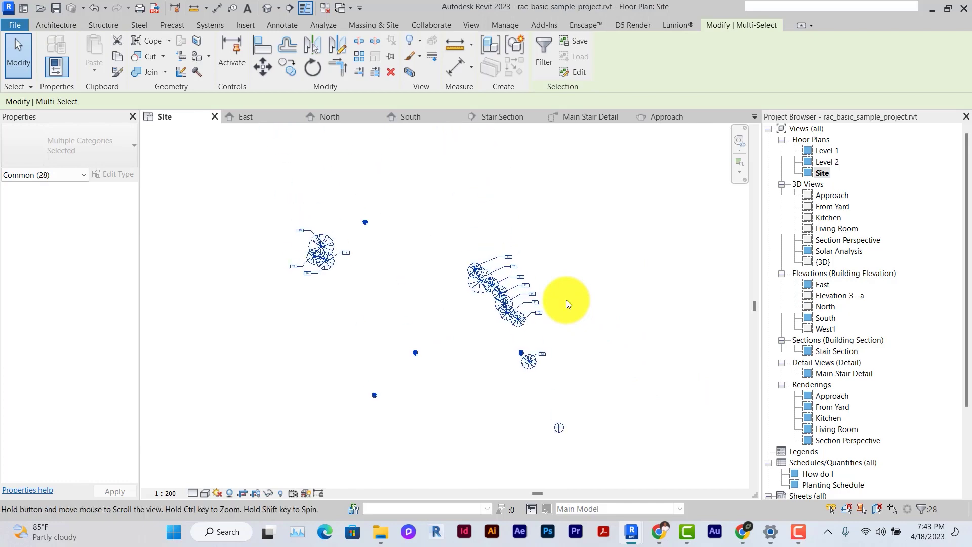
{"action": "scroll", "coordinate": [566, 300], "scroll_direction": "up", "scroll_amount": 3}
{"action": "middle_click_drag", "start_coordinate": [566, 300], "coordinate": [478, 234]}
{"action": "scroll", "coordinate": [566, 300], "scroll_direction": "down", "scroll_amount": 2}
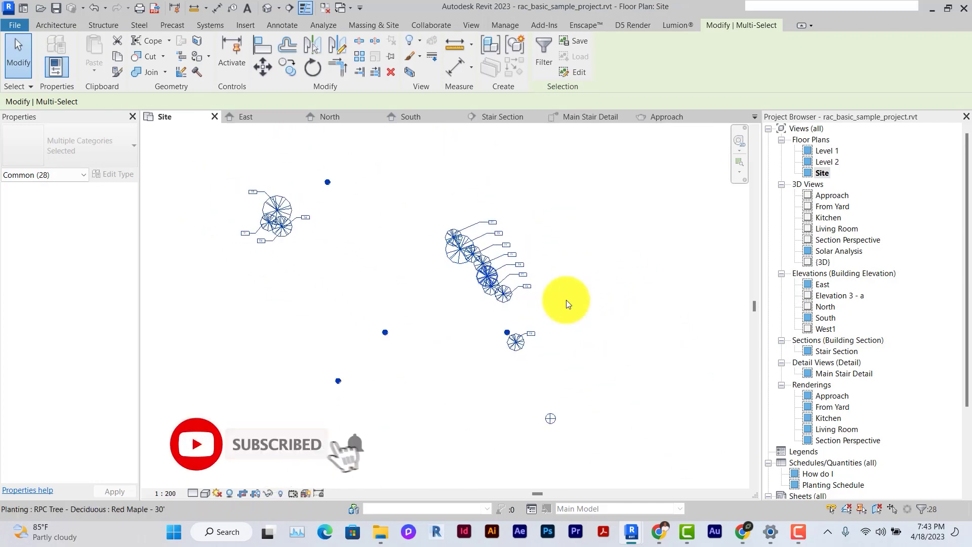
{"action": "key", "text": "Delete"}
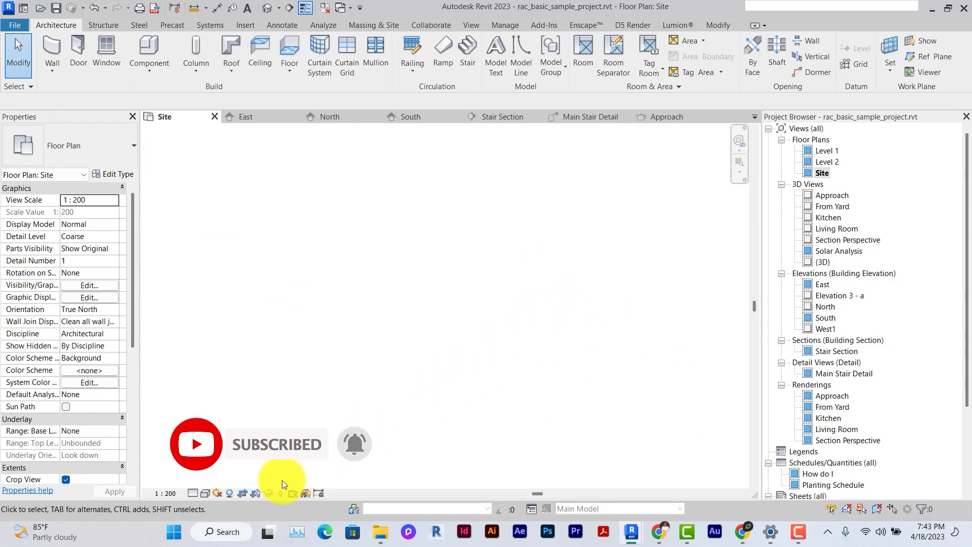
{"action": "left_click", "coordinate": [256, 494]}
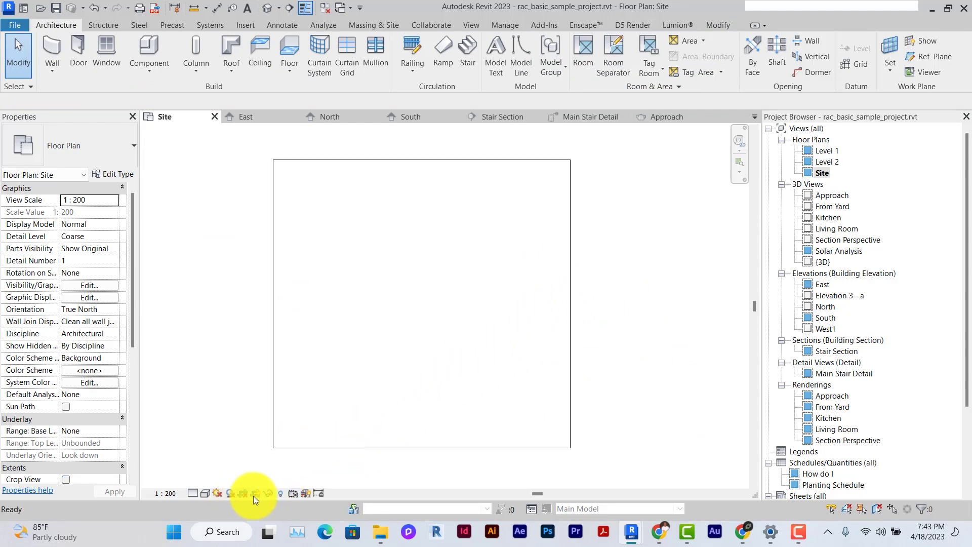
{"action": "left_click", "coordinate": [255, 495]}
Reveal the Site plan's hidden elements to check what remains, and turn the reveal mode off again.
{"action": "key", "text": "r"}
{"action": "key", "text": "h"}
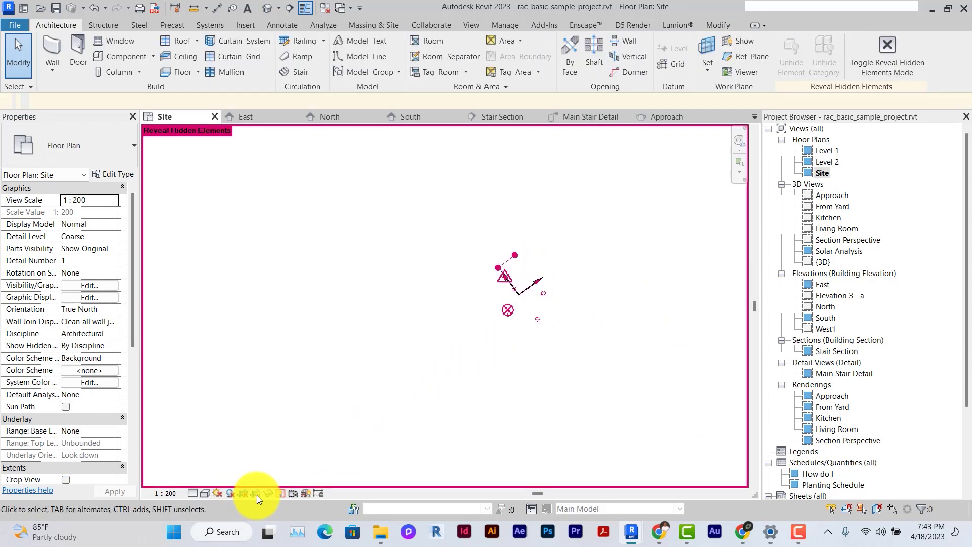
{"action": "scroll", "coordinate": [539, 291], "scroll_direction": "up", "scroll_amount": 5}
{"action": "middle_click_drag", "start_coordinate": [531, 305], "coordinate": [497, 311]}
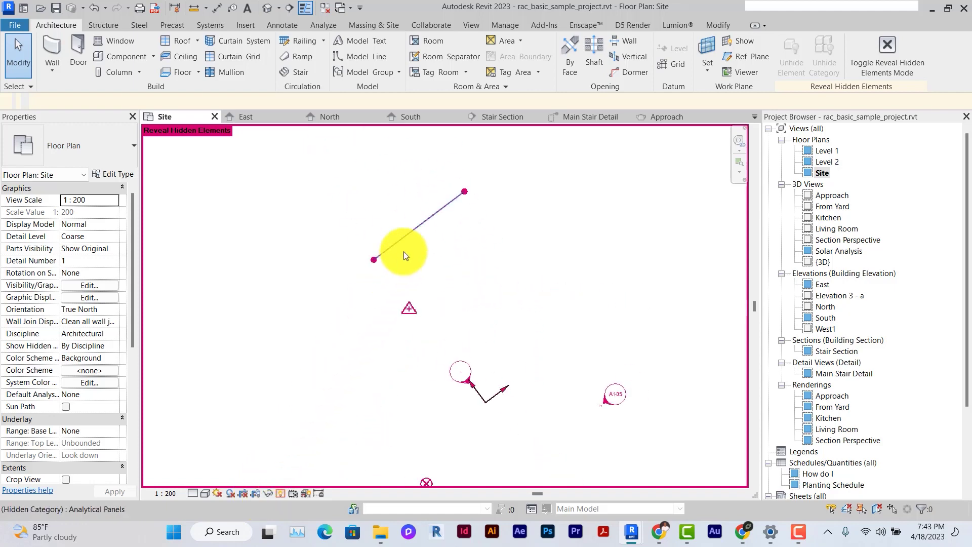
{"action": "key", "text": "r"}
{"action": "key", "text": "h"}
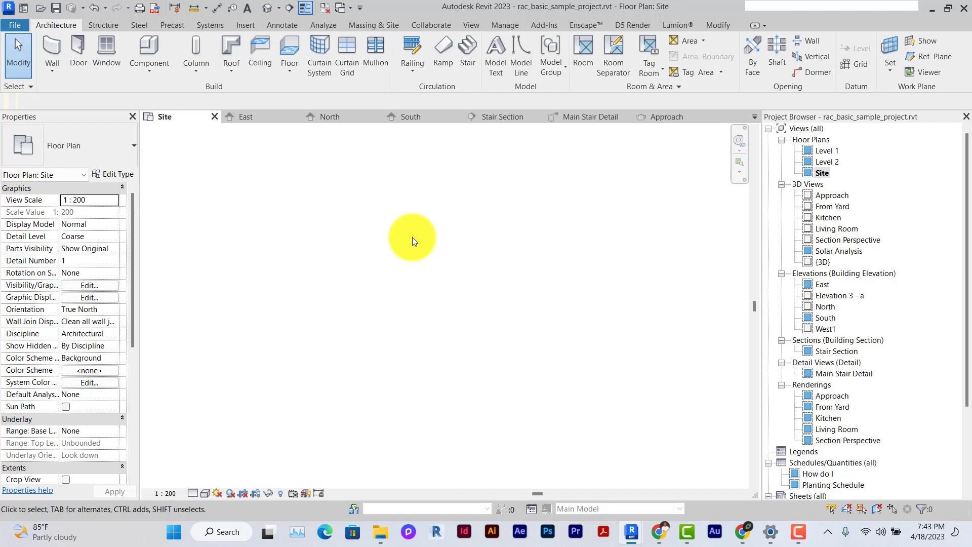
Set the Site plan's orientation to Project North and unhide the elevation marker category in that view.
{"action": "left_click", "coordinate": [111, 310]}
{"action": "left_click", "coordinate": [87, 323]}
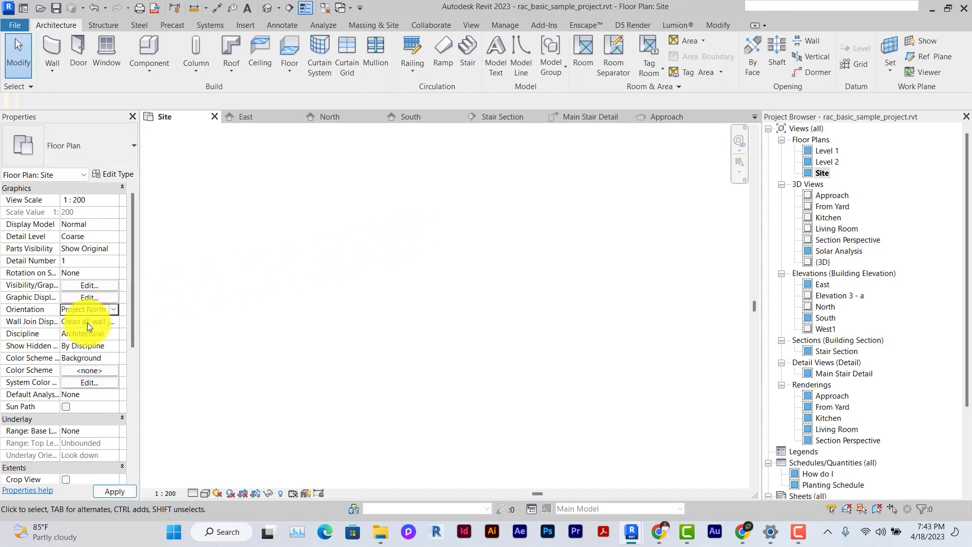
{"action": "left_click", "coordinate": [280, 494]}
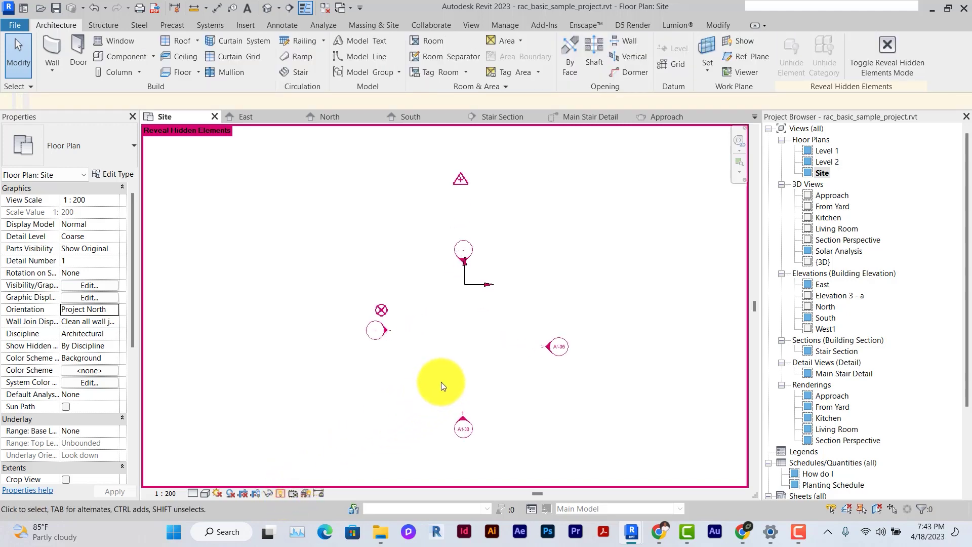
{"action": "left_click_drag", "start_coordinate": [451, 394], "coordinate": [512, 460]}
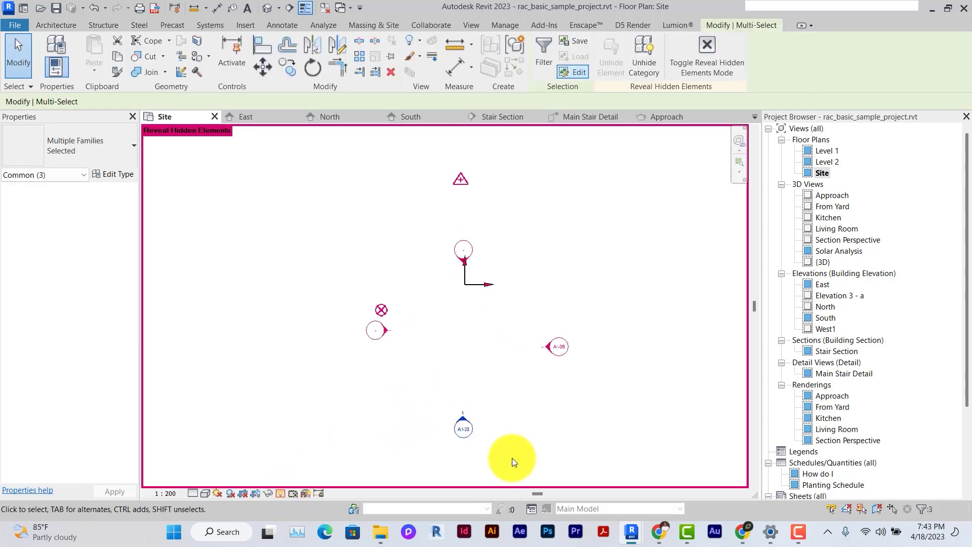
{"action": "left_click", "coordinate": [637, 67]}
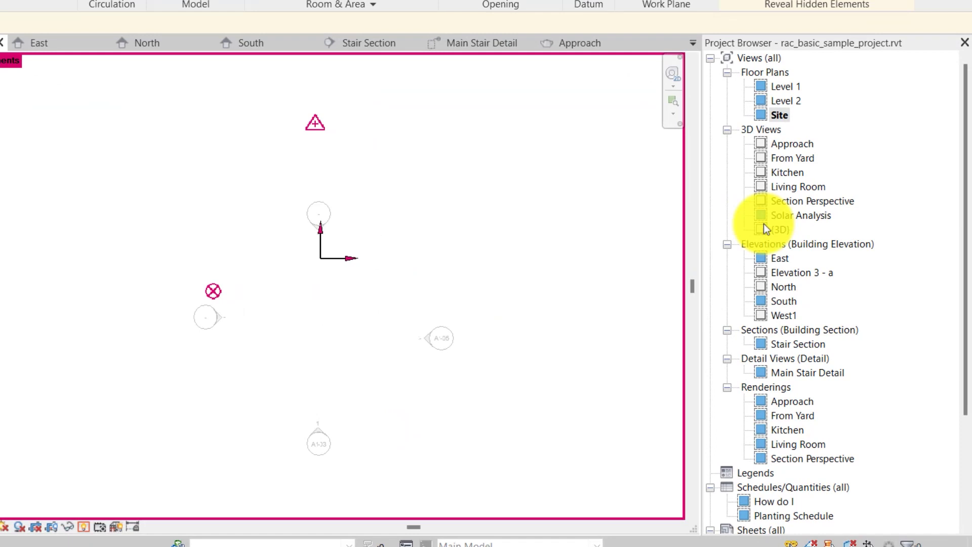
Check the Solar Analysis view and delete the 3D views from Approach through Solar Analysis, keeping only {3D}.
{"action": "double_click", "coordinate": [788, 218]}
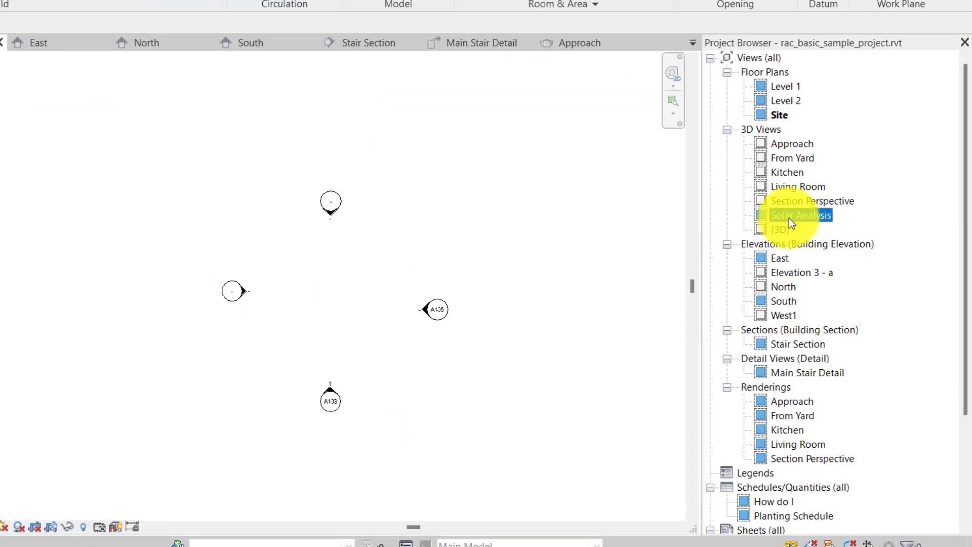
{"action": "left_click", "coordinate": [786, 149]}
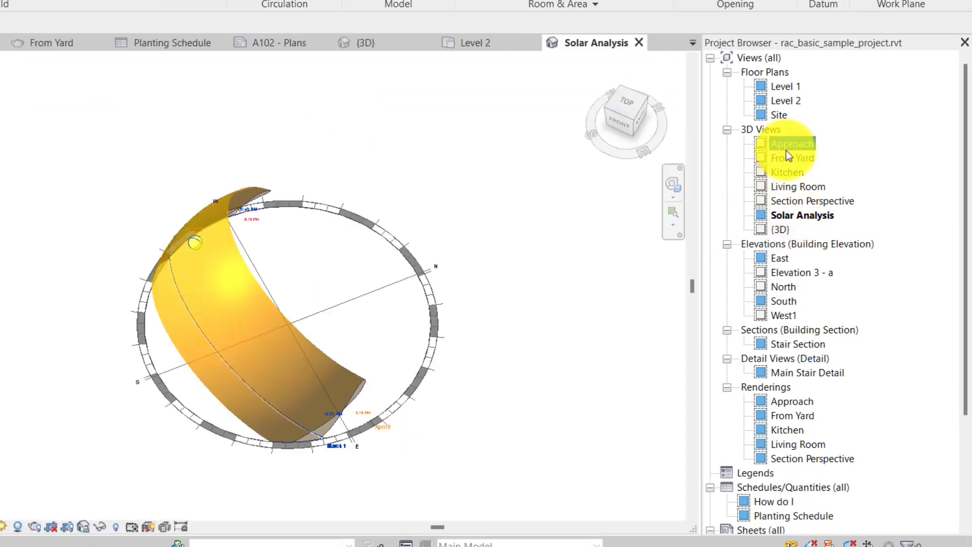
{"action": "left_click", "coordinate": [800, 218], "text": "shift"}
{"action": "key", "text": "Delete"}
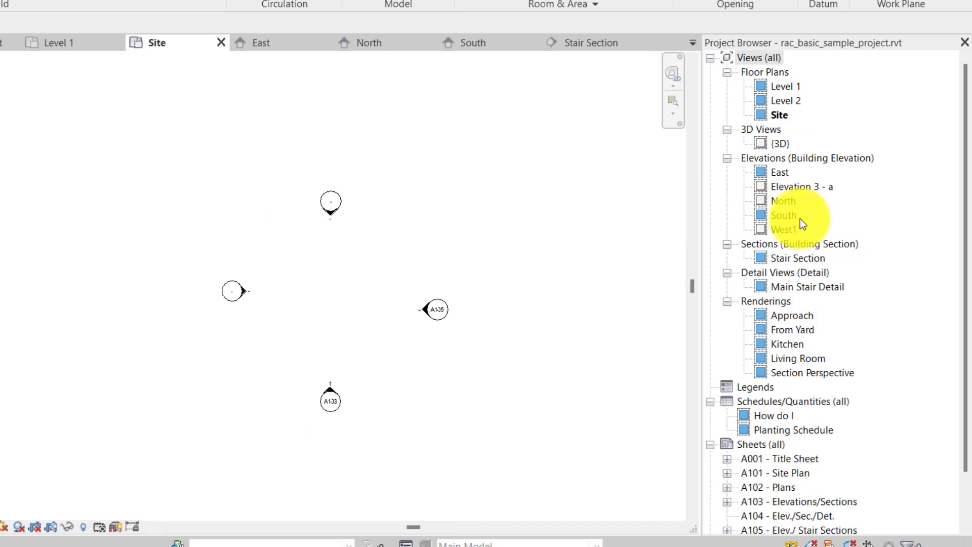
Delete the help symbols inside the East elevation's crop area, and turn off its cropping with the crop region hidden.
{"action": "left_click", "coordinate": [795, 191]}
{"action": "double_click", "coordinate": [775, 171]}
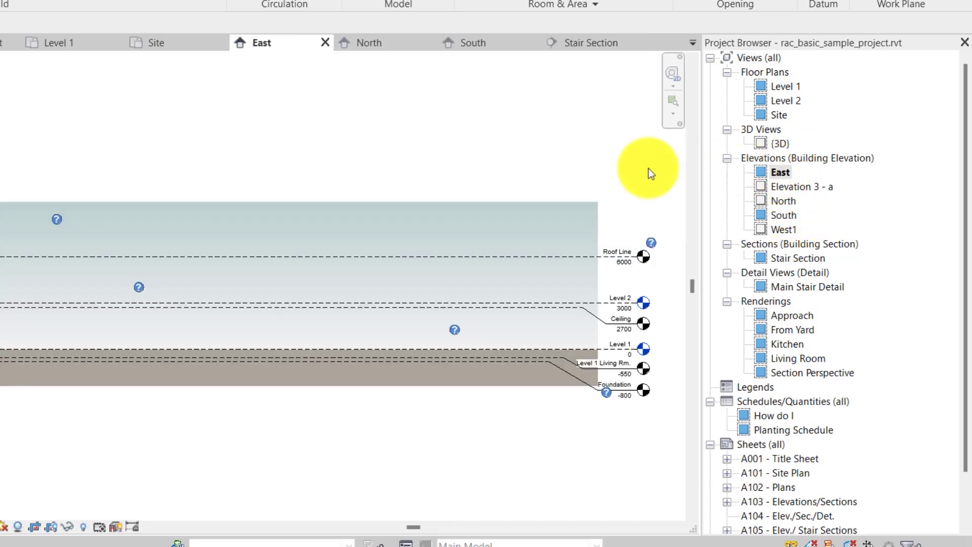
{"action": "left_click_drag", "start_coordinate": [70, 152], "coordinate": [503, 387]}
{"action": "left_click", "coordinate": [52, 526]}
{"action": "left_click", "coordinate": [34, 528]}
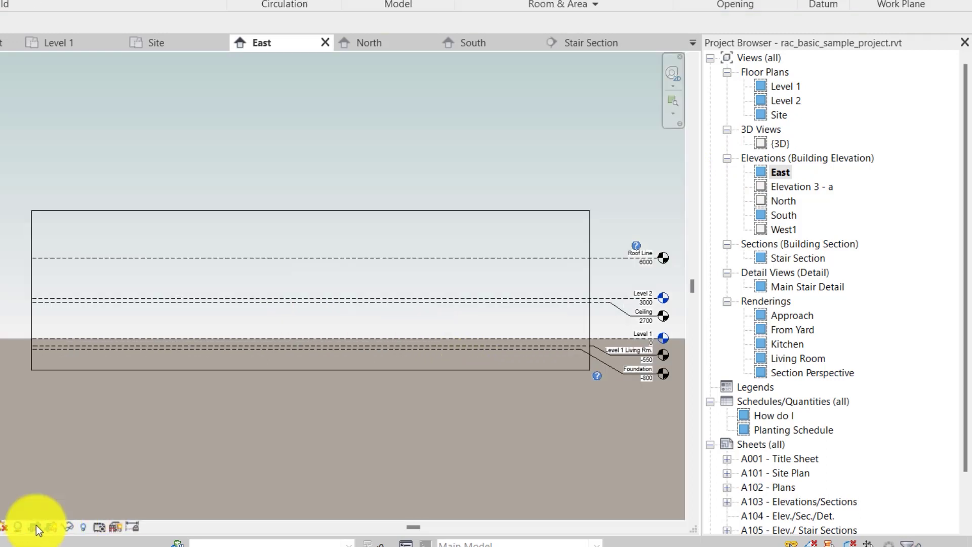
{"action": "left_click", "coordinate": [52, 527]}
Delete the remaining help symbols near the level heads in the East elevation.
{"action": "scroll", "coordinate": [613, 371], "scroll_direction": "up", "scroll_amount": 2}
{"action": "middle_click_drag", "start_coordinate": [611, 397], "coordinate": [328, 403]}
{"action": "scroll", "coordinate": [317, 395], "scroll_direction": "up", "scroll_amount": 2}
{"action": "left_click", "coordinate": [301, 371]}
{"action": "key", "text": "Delete"}
{"action": "left_click", "coordinate": [391, 73]}
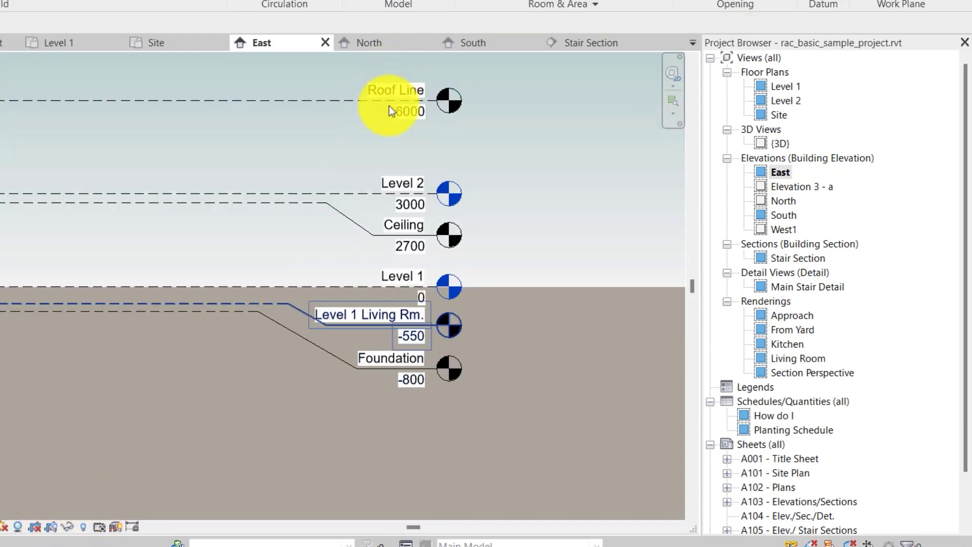
Delete the Foundation, Level 1 Living Rm. and Ceiling levels, keeping Level 1, Level 2 and Roof Line.
{"action": "left_click", "coordinate": [364, 375]}
{"action": "scroll", "coordinate": [363, 375], "scroll_direction": "up", "scroll_amount": 1}
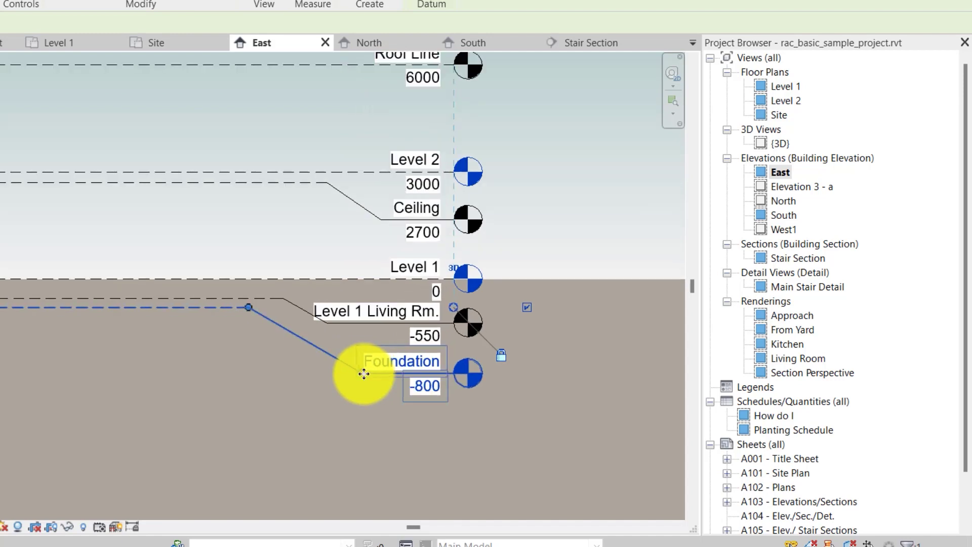
{"action": "key", "text": "Delete"}
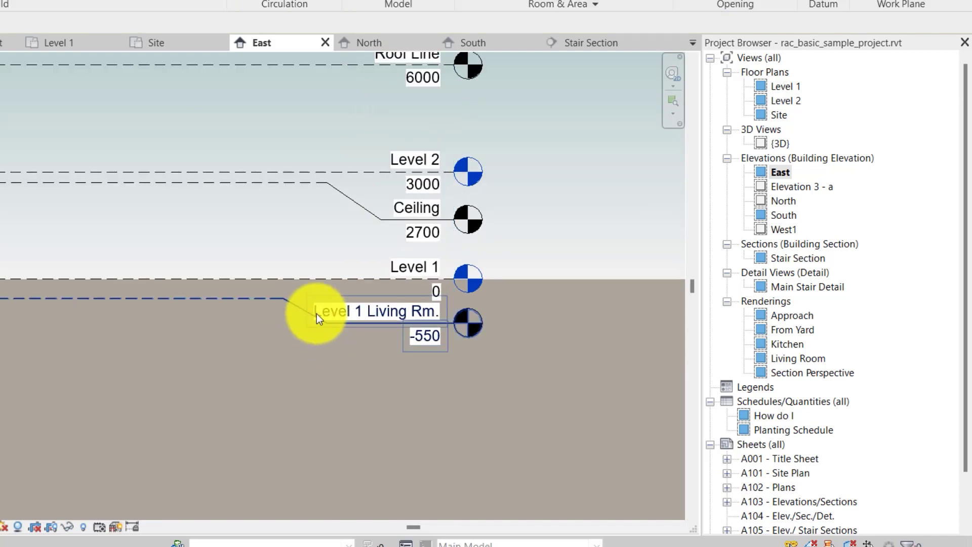
{"action": "left_click", "coordinate": [316, 313]}
{"action": "key", "text": "Delete"}
{"action": "scroll", "coordinate": [406, 263], "scroll_direction": "up", "scroll_amount": 4}
{"action": "left_click", "coordinate": [411, 267]}
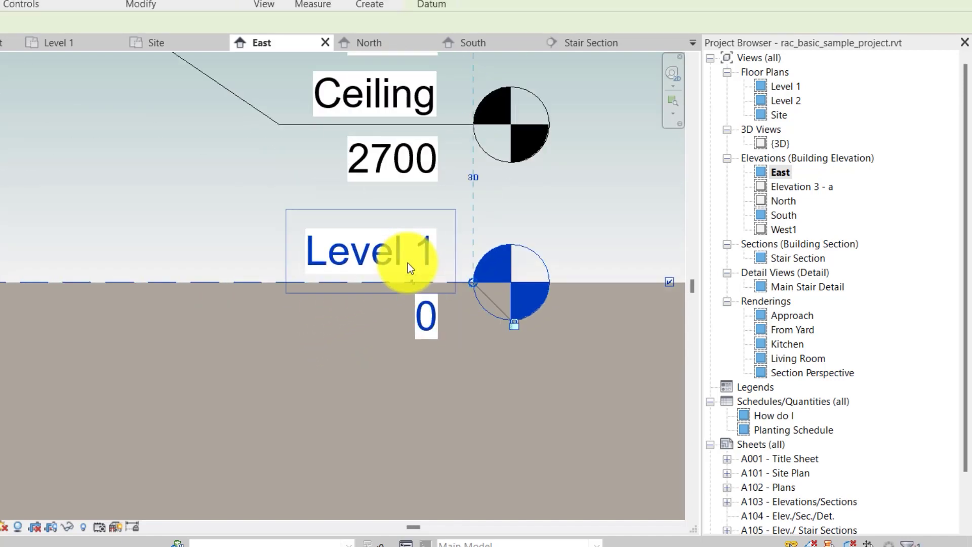
{"action": "scroll", "coordinate": [408, 268], "scroll_direction": "down", "scroll_amount": 3}
{"action": "left_click", "coordinate": [394, 275]}
{"action": "key", "text": "Delete"}
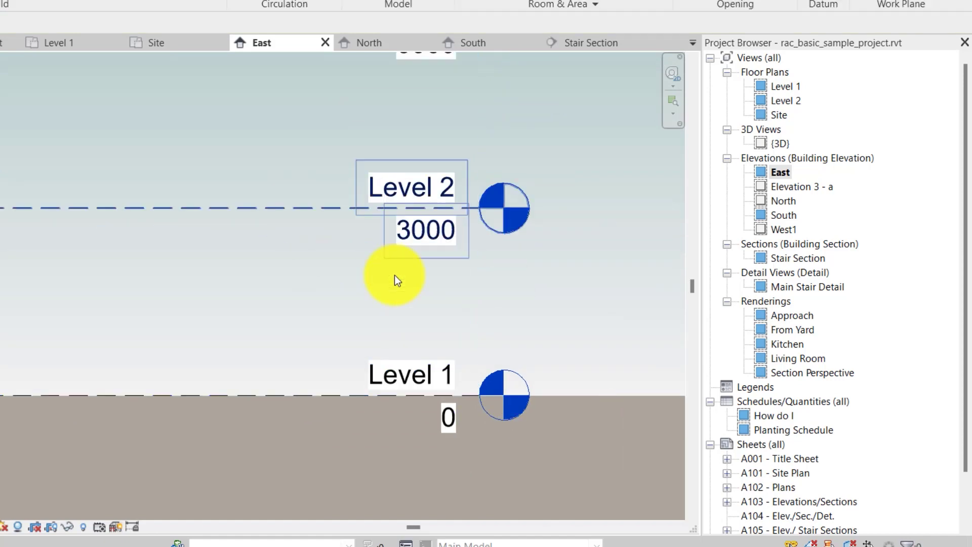
{"action": "scroll", "coordinate": [394, 275], "scroll_direction": "down", "scroll_amount": 3}
{"action": "scroll", "coordinate": [394, 275], "scroll_direction": "down", "scroll_amount": 5}
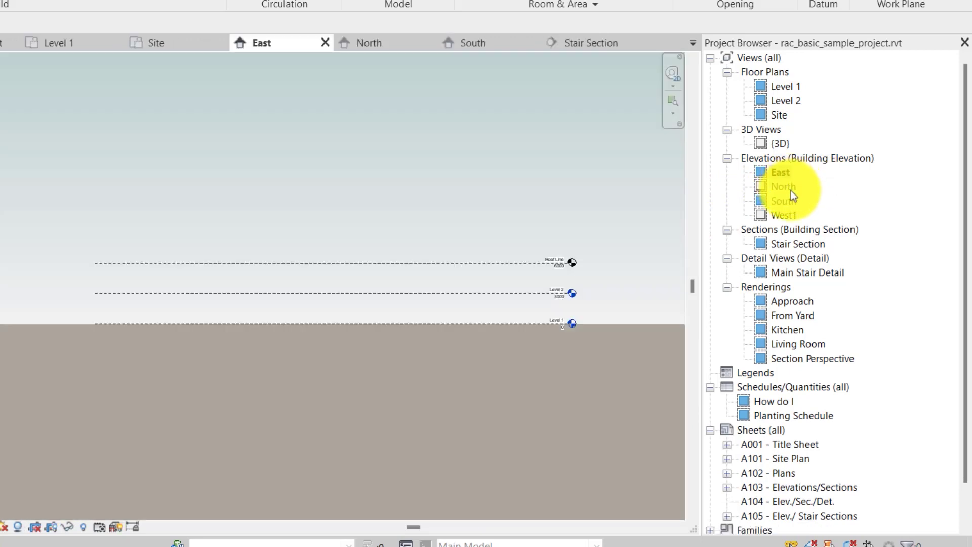
Check the North and South elevations, and turn off cropping in West1 with its crop region hidden.
{"action": "double_click", "coordinate": [791, 189]}
{"action": "double_click", "coordinate": [785, 200]}
{"action": "left_click", "coordinate": [784, 216]}
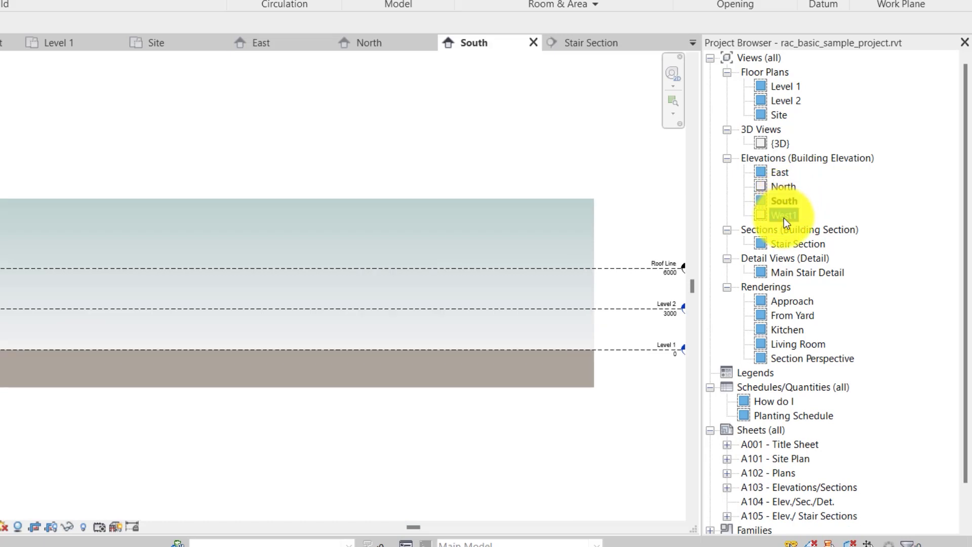
{"action": "double_click", "coordinate": [784, 216]}
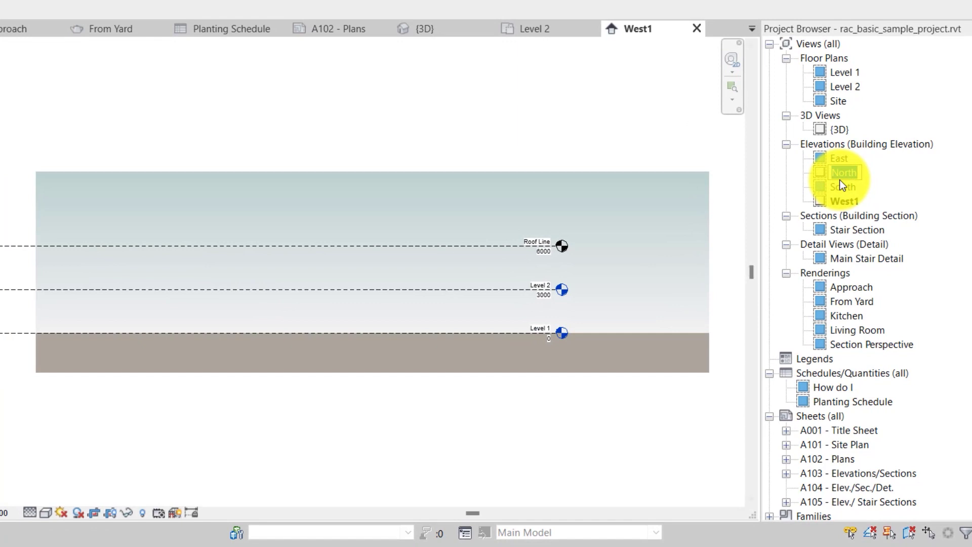
{"action": "left_click", "coordinate": [113, 512]}
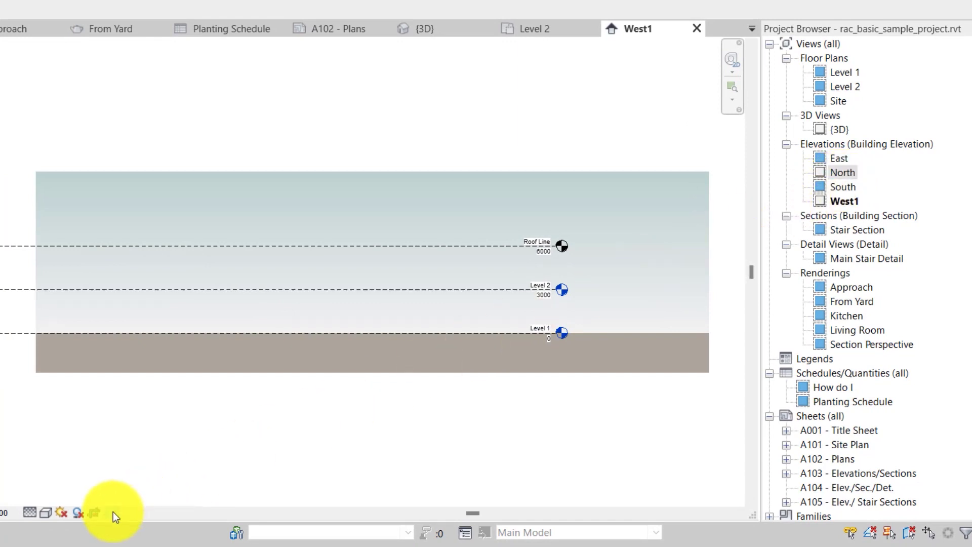
{"action": "left_click", "coordinate": [112, 513]}
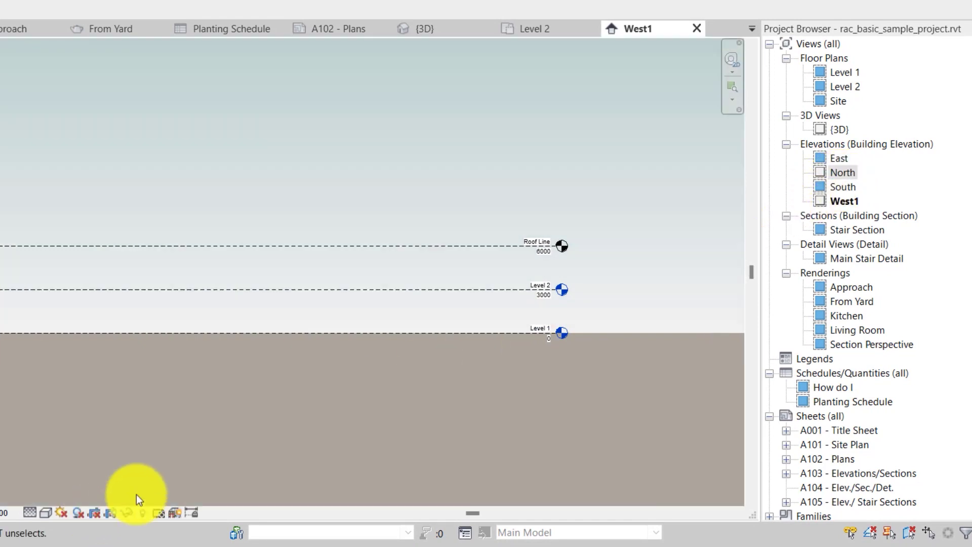
{"action": "double_click", "coordinate": [844, 179]}
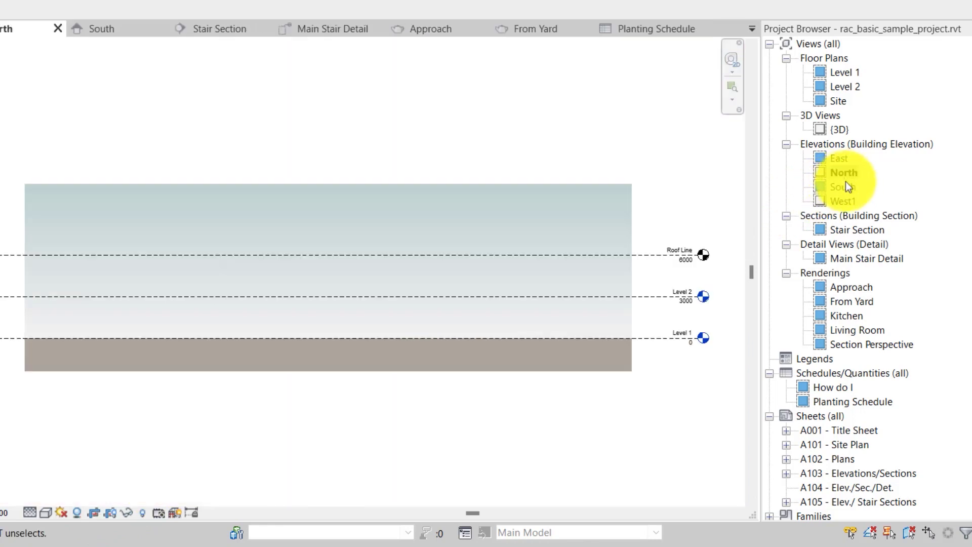
{"action": "double_click", "coordinate": [854, 201]}
Delete the Stair Section and Main Stair Detail views from the project.
{"action": "left_click", "coordinate": [870, 231]}
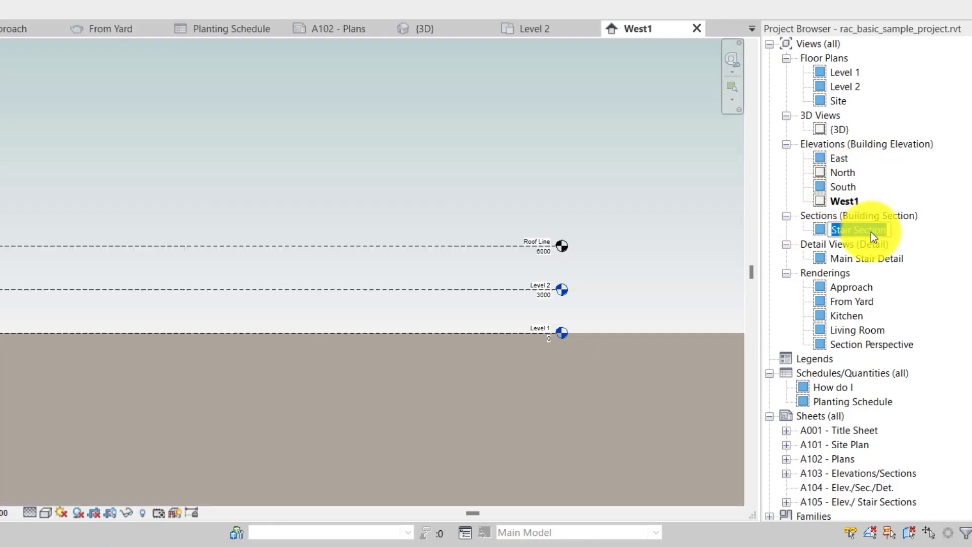
{"action": "left_click", "coordinate": [871, 231]}
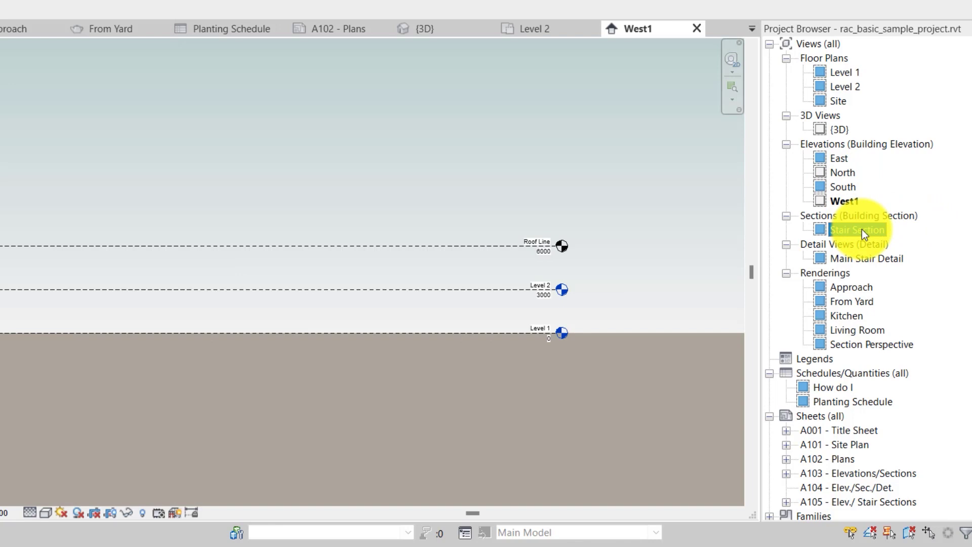
{"action": "double_click", "coordinate": [862, 230]}
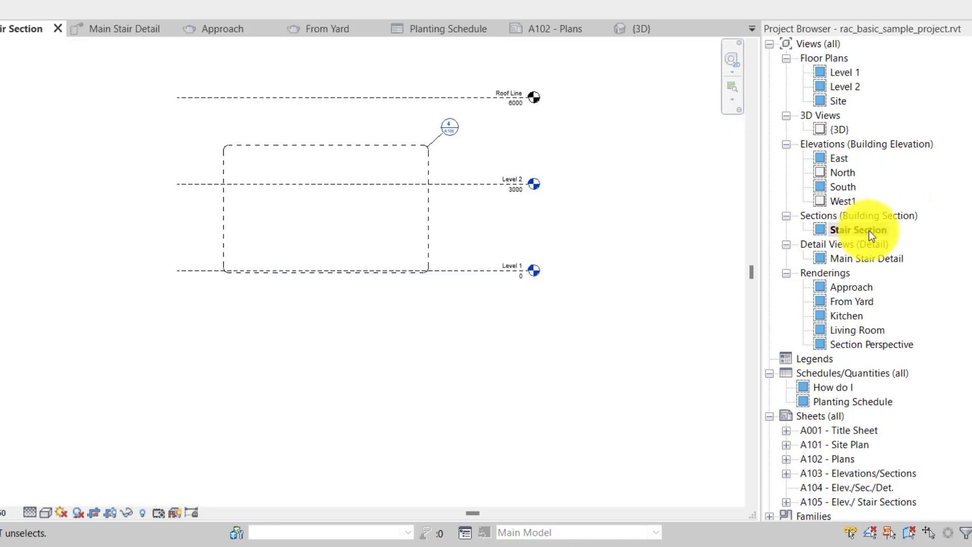
{"action": "left_click", "coordinate": [869, 229]}
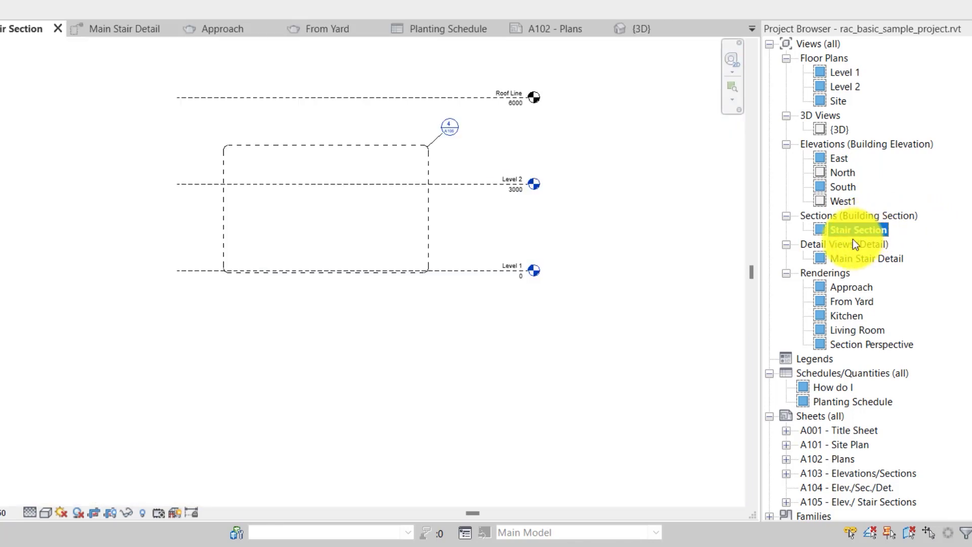
{"action": "key", "text": "Delete"}
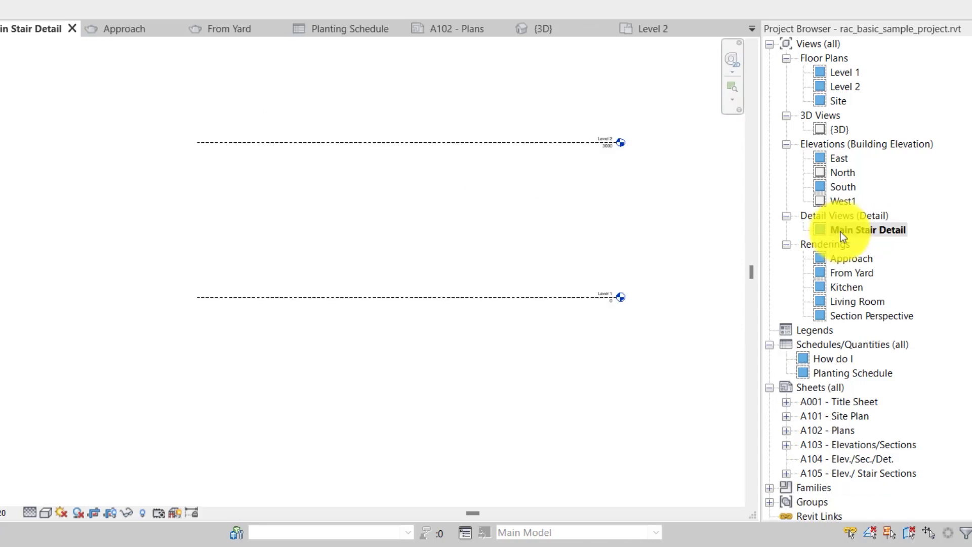
{"action": "left_click", "coordinate": [850, 230]}
{"action": "key", "text": "Delete"}
Delete all the renderings, from Approach through Section Perspective.
{"action": "key", "text": "Delete"}
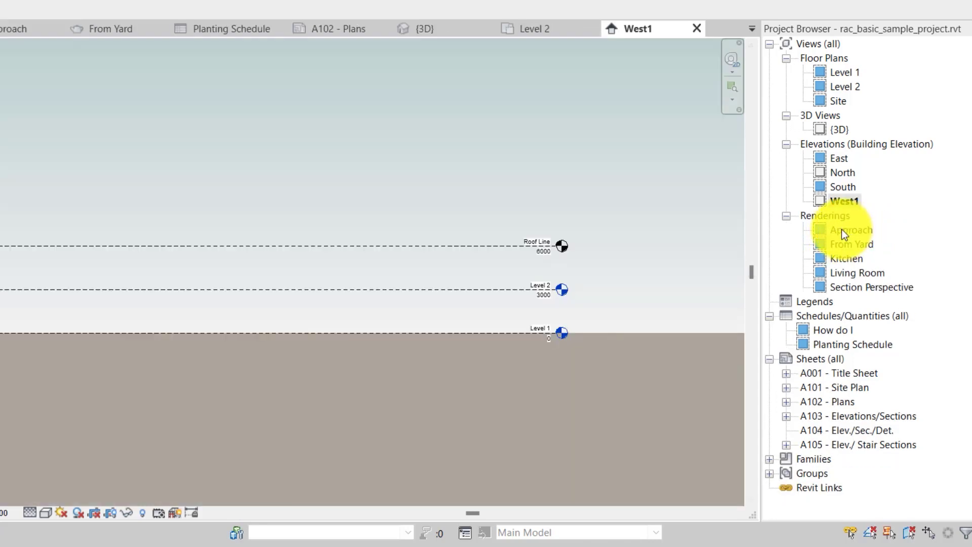
{"action": "left_click", "coordinate": [857, 287], "text": "shift"}
Delete the How do I and Planting Schedule schedules from the project.
{"action": "key", "text": "Delete"}
{"action": "left_click", "coordinate": [464, 272]}
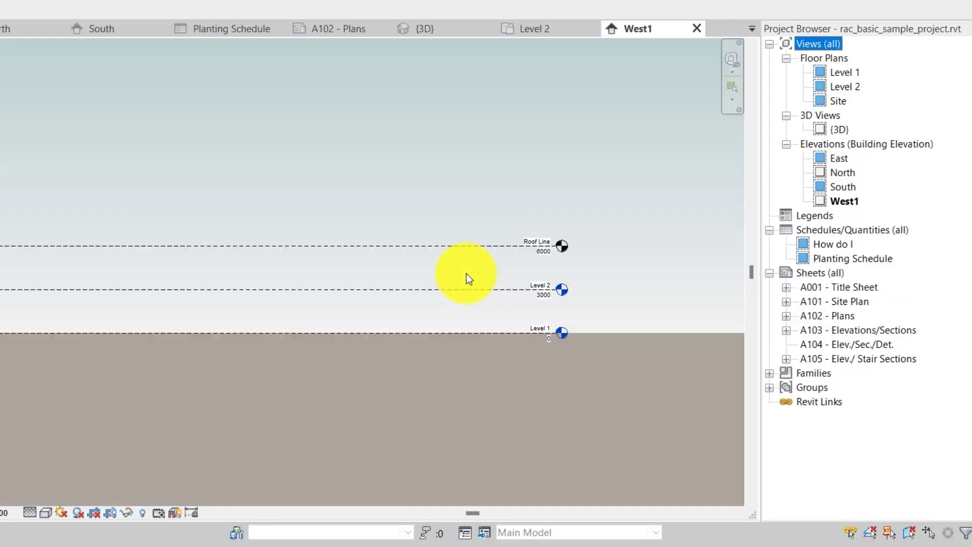
{"action": "key", "text": "h"}
{"action": "key", "text": "Delete"}
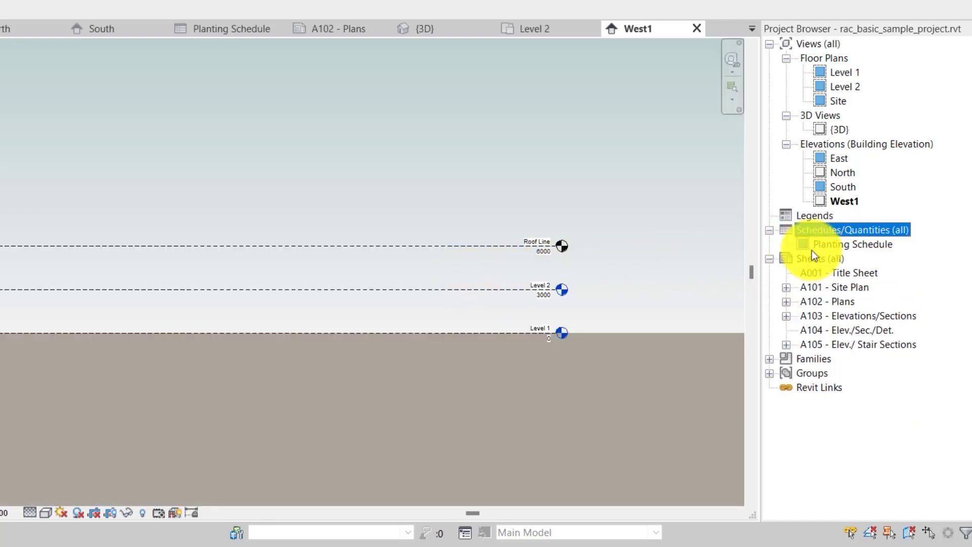
{"action": "left_click", "coordinate": [835, 248]}
{"action": "key", "text": "Delete"}
Check the A101 and A105 sheets, and delete all sheets from A001 - Title Sheet through A105 - Elev./ Stair Sections.
{"action": "left_click", "coordinate": [838, 262]}
{"action": "double_click", "coordinate": [838, 259]}
{"action": "double_click", "coordinate": [838, 274]}
{"action": "left_click", "coordinate": [849, 332]}
{"action": "double_click", "coordinate": [849, 332]}
{"action": "left_click", "coordinate": [838, 260]}
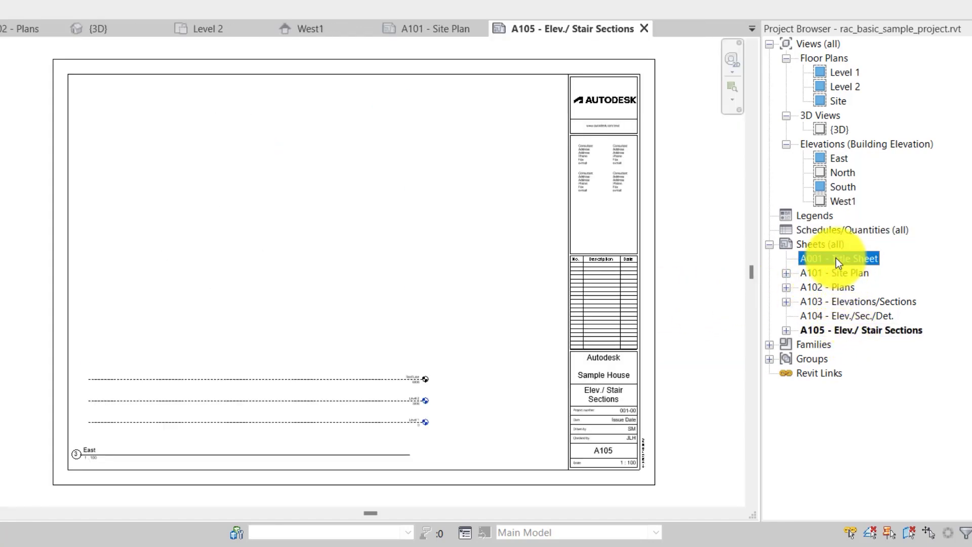
{"action": "left_click", "coordinate": [847, 330], "text": "shift"}
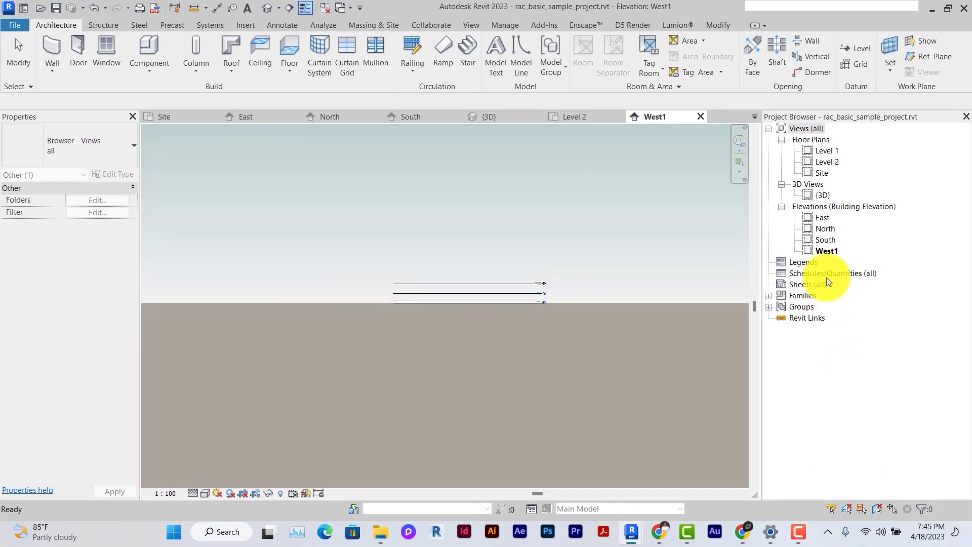
Open the Level 1 floor plan, save the project as template op_project.rte in the desktop's Opemzy BIM folder, and close it.
{"action": "double_click", "coordinate": [825, 151]}
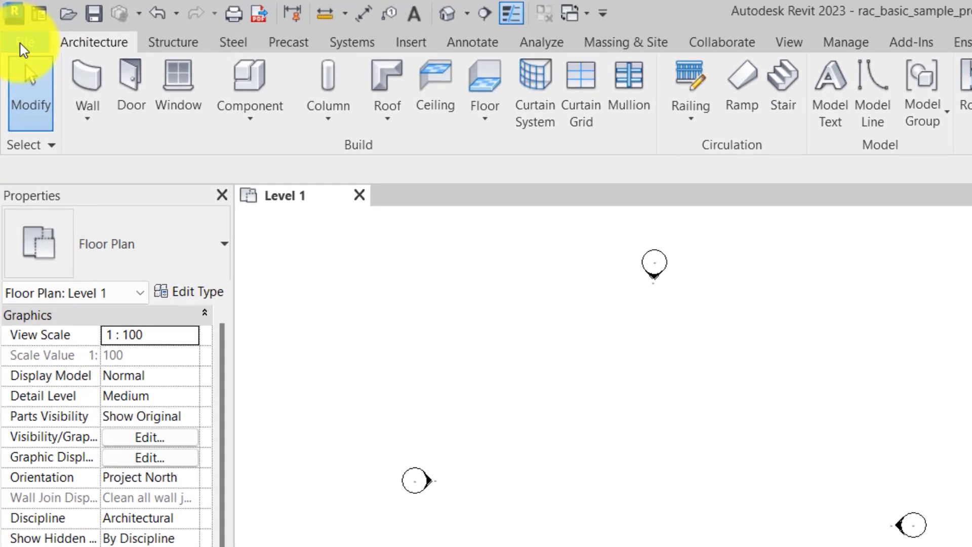
{"action": "left_click", "coordinate": [21, 44]}
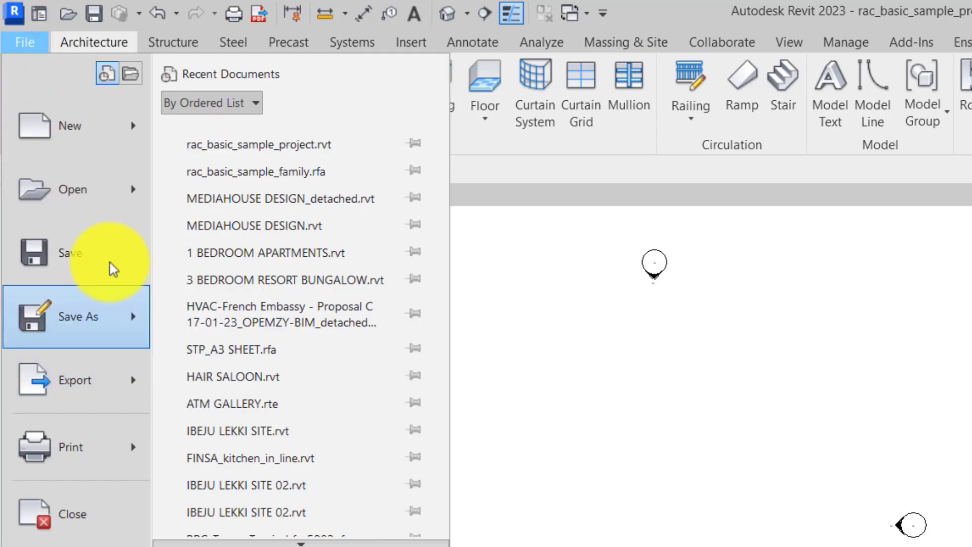
{"action": "mouse_move", "coordinate": [140, 331]}
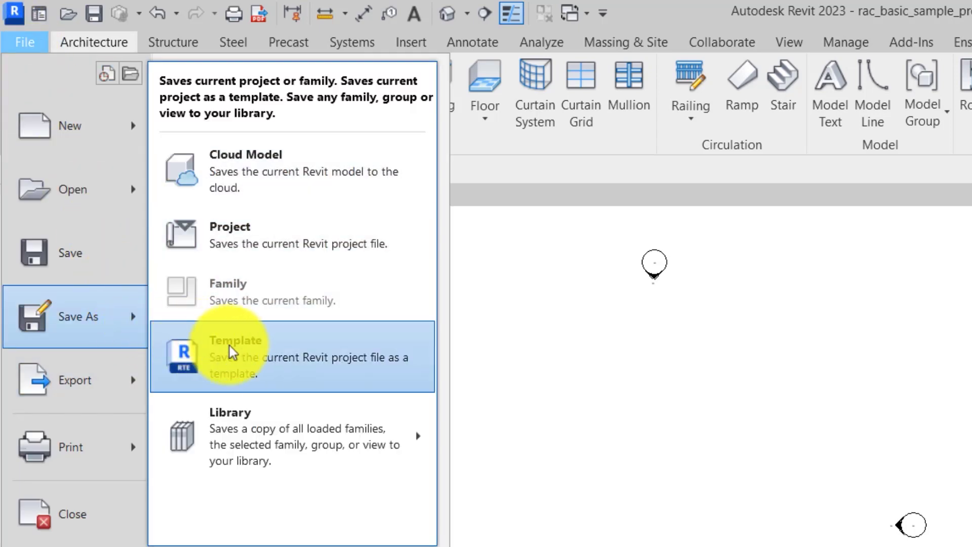
{"action": "left_click", "coordinate": [264, 357]}
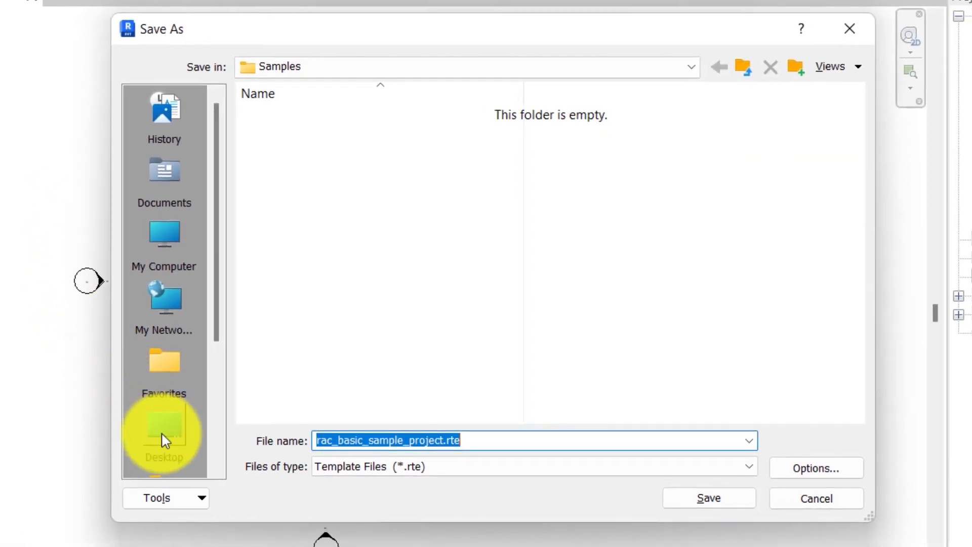
{"action": "left_click", "coordinate": [164, 433]}
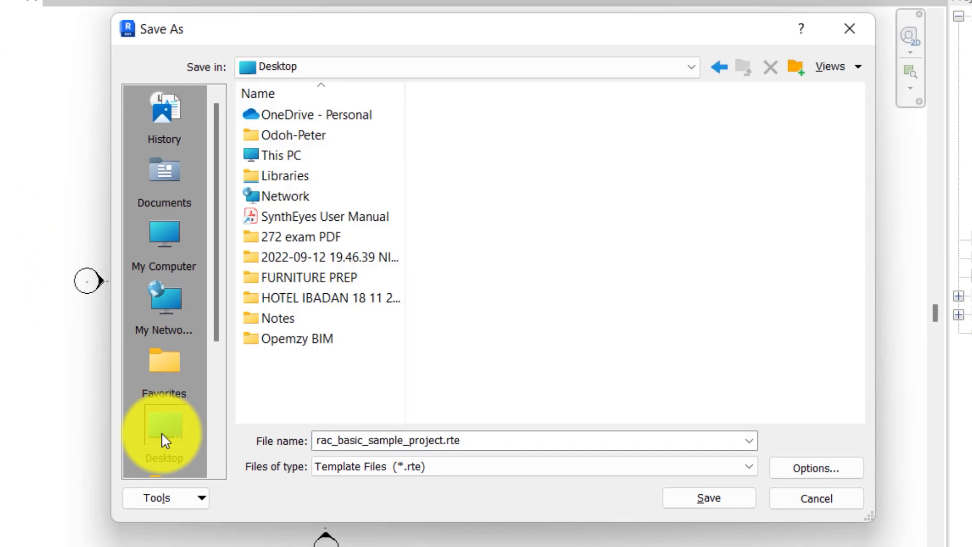
{"action": "double_click", "coordinate": [293, 344]}
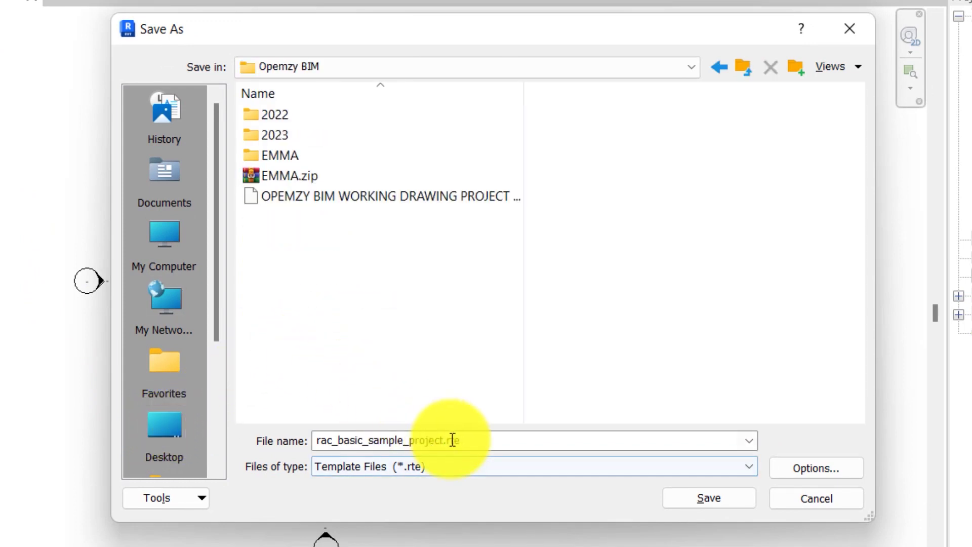
{"action": "double_click", "coordinate": [404, 441]}
{"action": "left_click_drag", "start_coordinate": [404, 441], "coordinate": [242, 440]}
{"action": "type", "text": "op"}
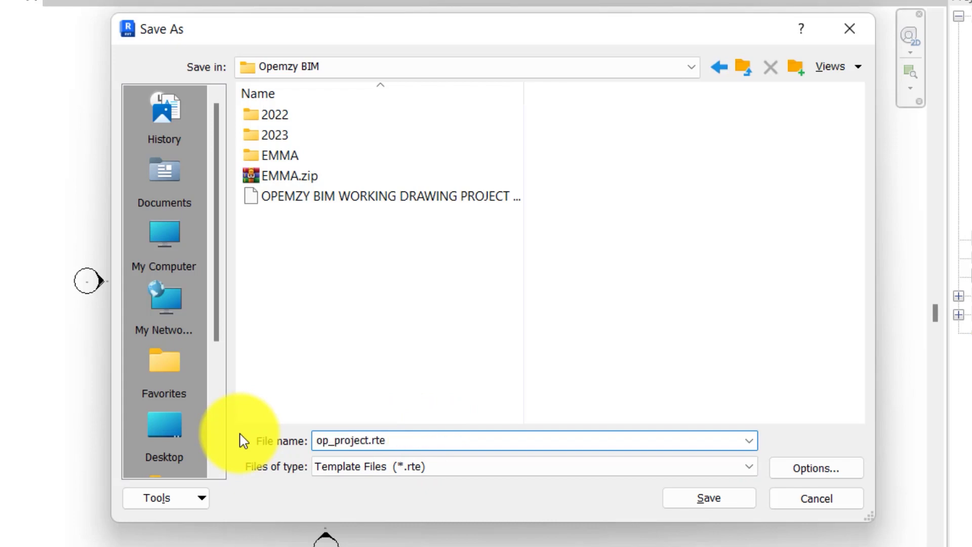
{"action": "left_click", "coordinate": [709, 497]}
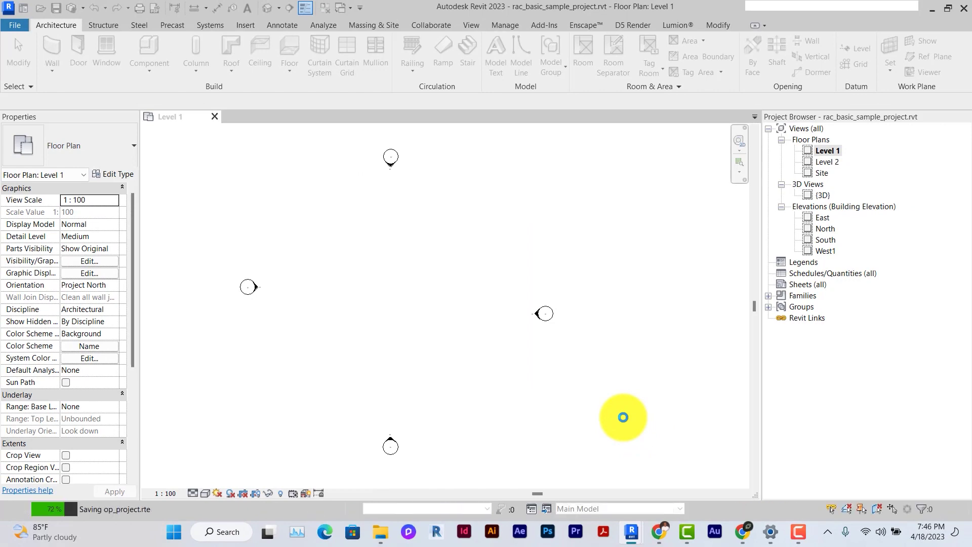
{"action": "left_click", "coordinate": [216, 118]}
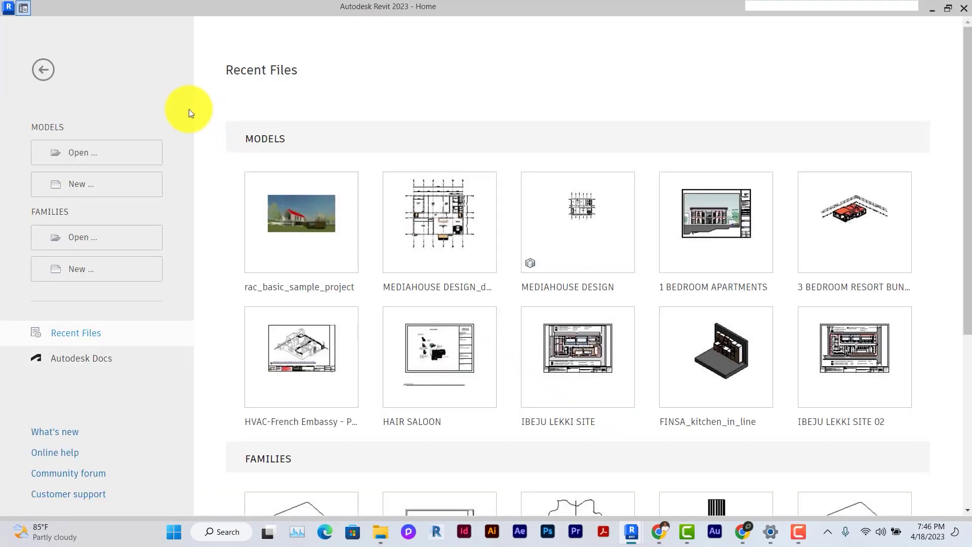
Add op_project.rte from the Opemzy BIM folder to the project templates in the File Locations options.
{"action": "left_click", "coordinate": [23, 10]}
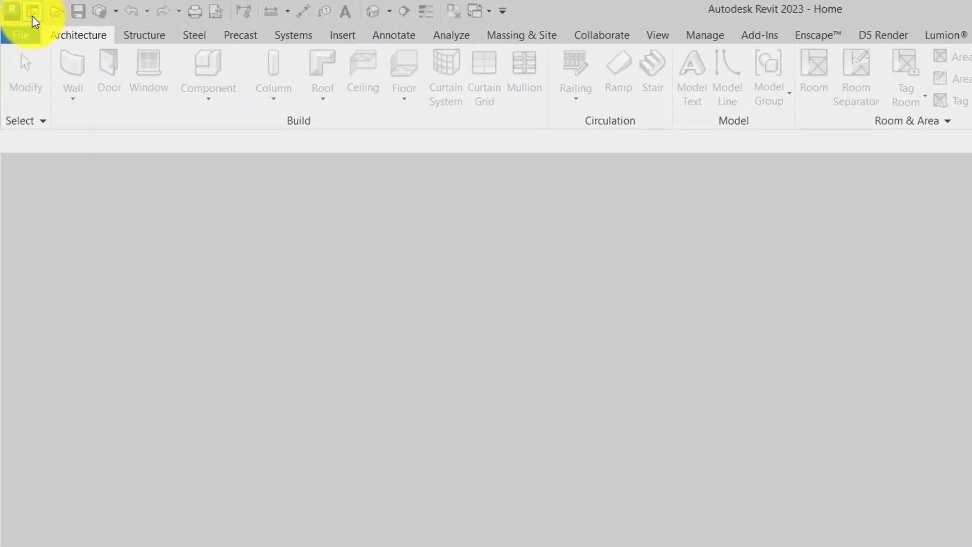
{"action": "left_click", "coordinate": [15, 25]}
{"action": "left_click", "coordinate": [284, 488]}
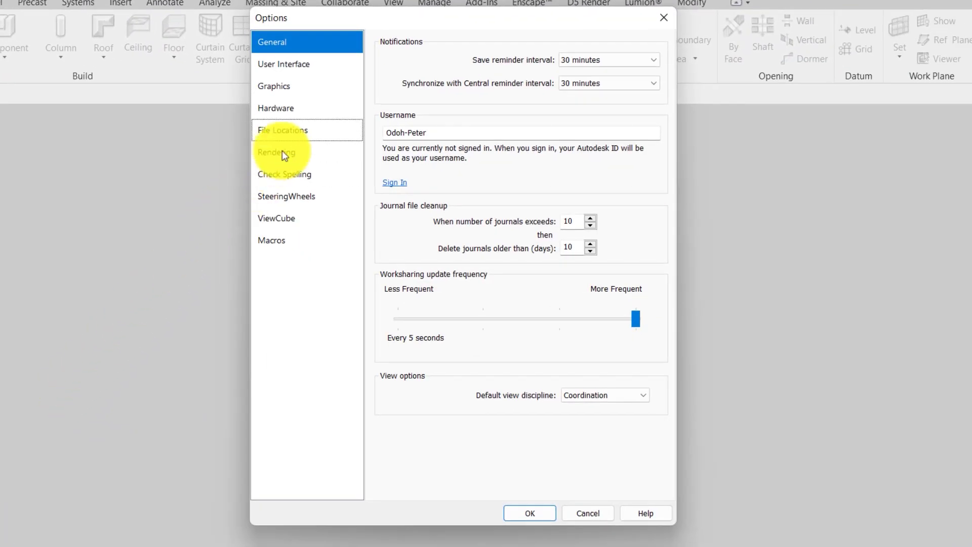
{"action": "left_click", "coordinate": [294, 135]}
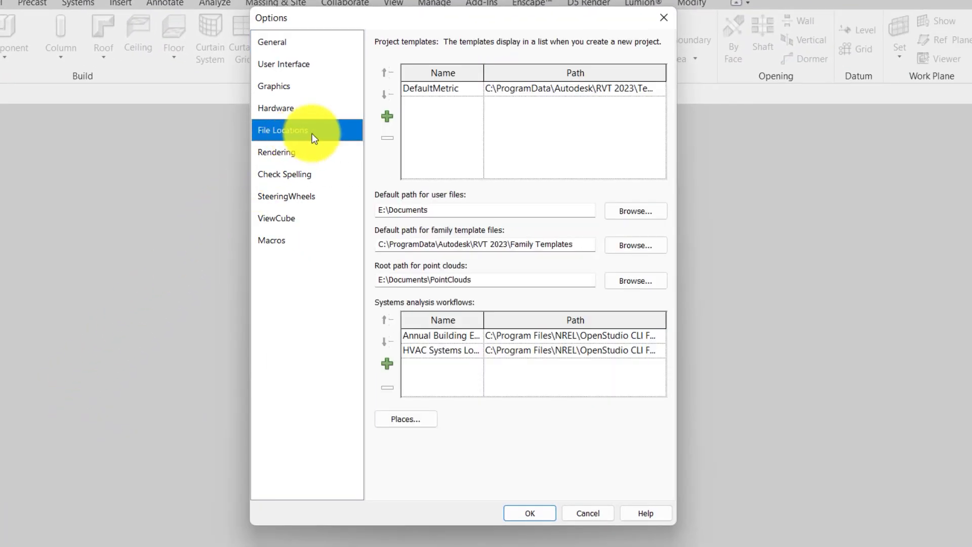
{"action": "left_click", "coordinate": [386, 117]}
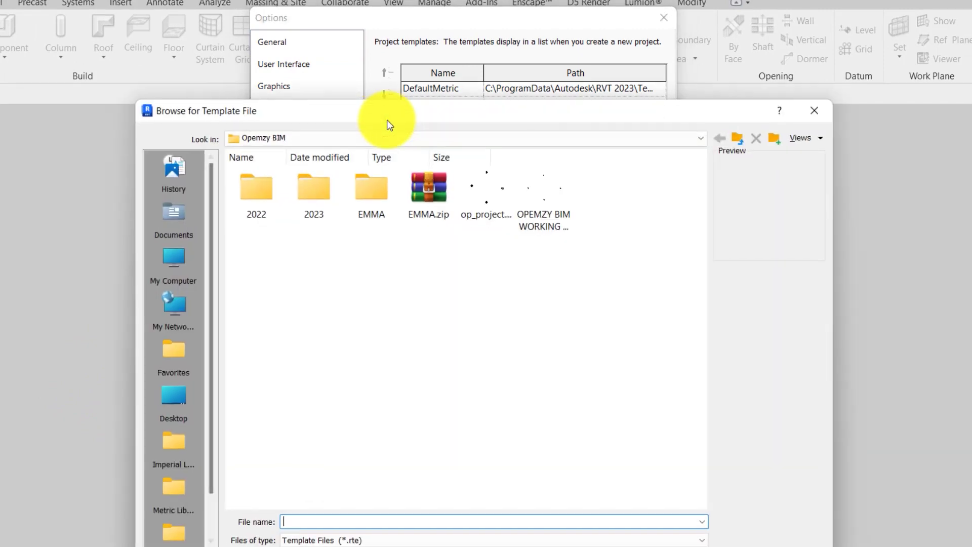
{"action": "left_click", "coordinate": [487, 192]}
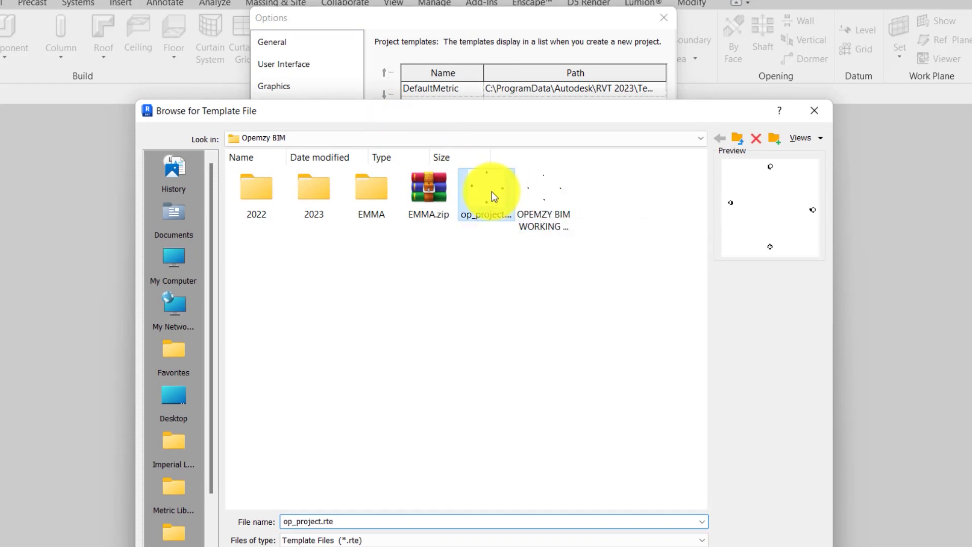
{"action": "left_click", "coordinate": [729, 543]}
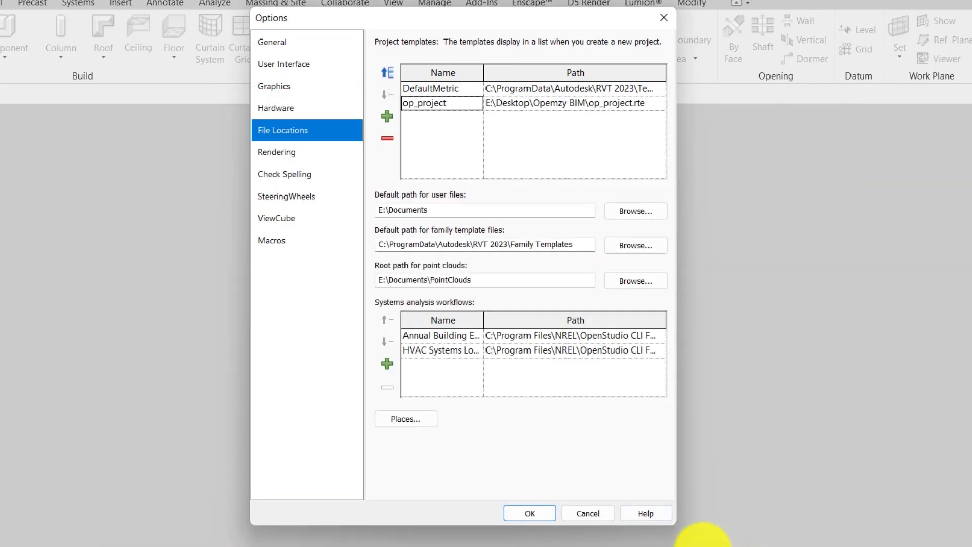
{"action": "left_click", "coordinate": [529, 513]}
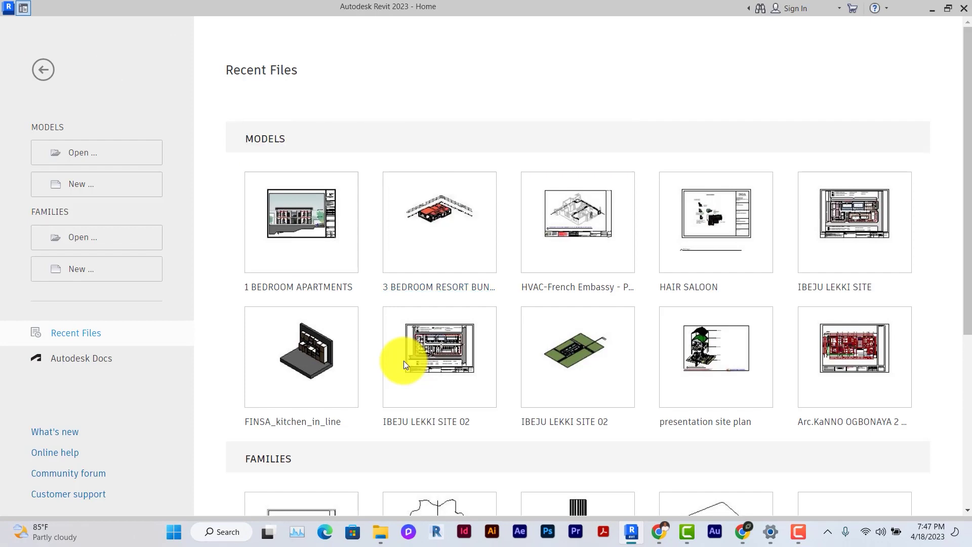
Create a new project based on the op_project template.
{"action": "left_click", "coordinate": [96, 190]}
{"action": "left_click", "coordinate": [497, 121]}
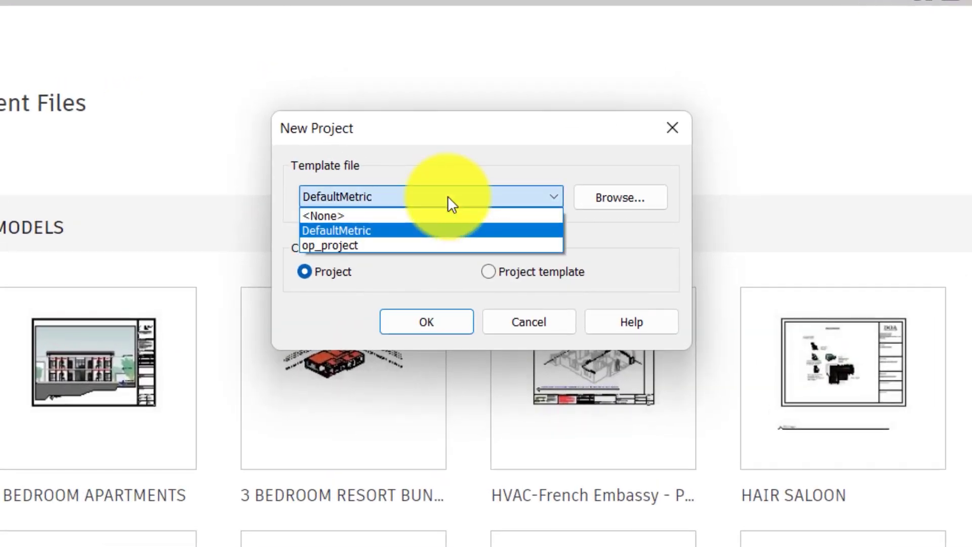
{"action": "left_click", "coordinate": [366, 247]}
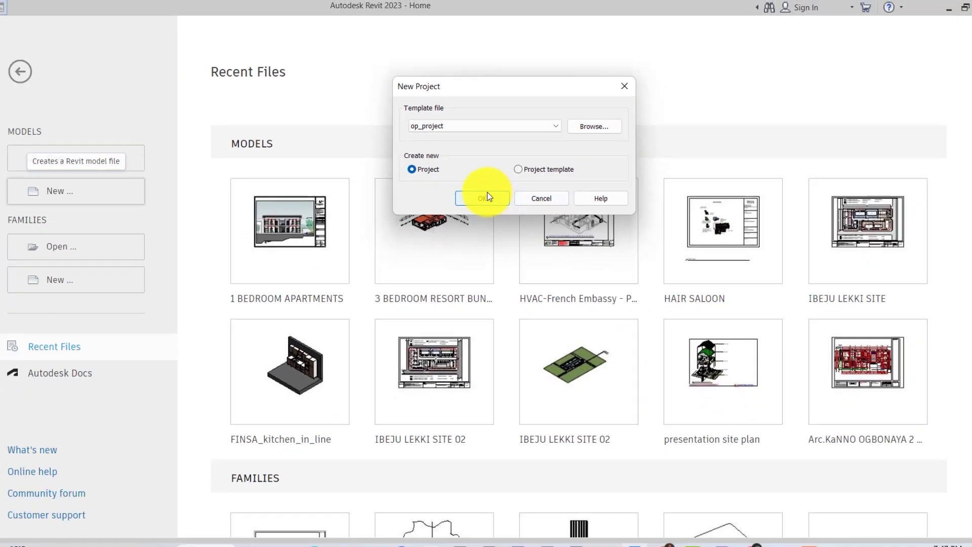
{"action": "left_click", "coordinate": [427, 322]}
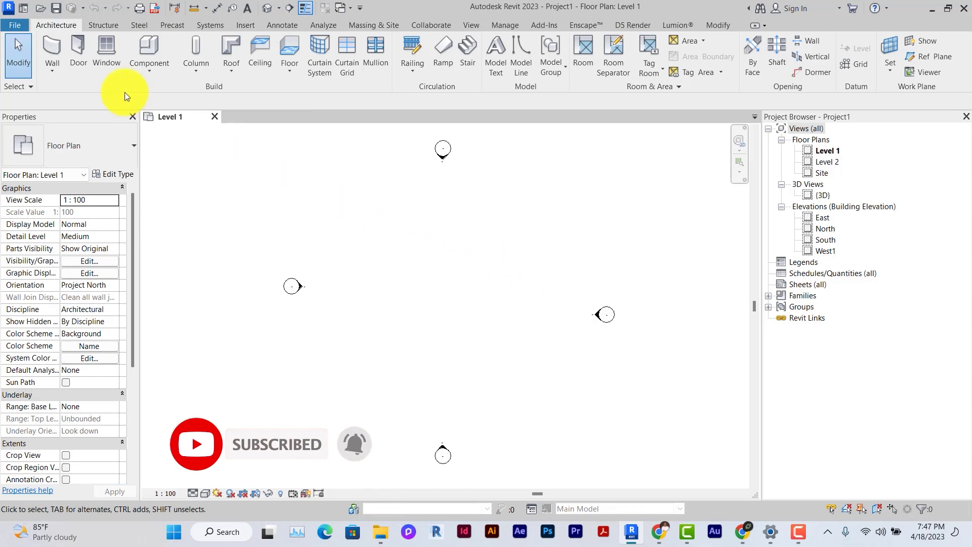
Check which wall types the new project offers for placement, and leave the Wall command.
{"action": "left_click", "coordinate": [59, 51]}
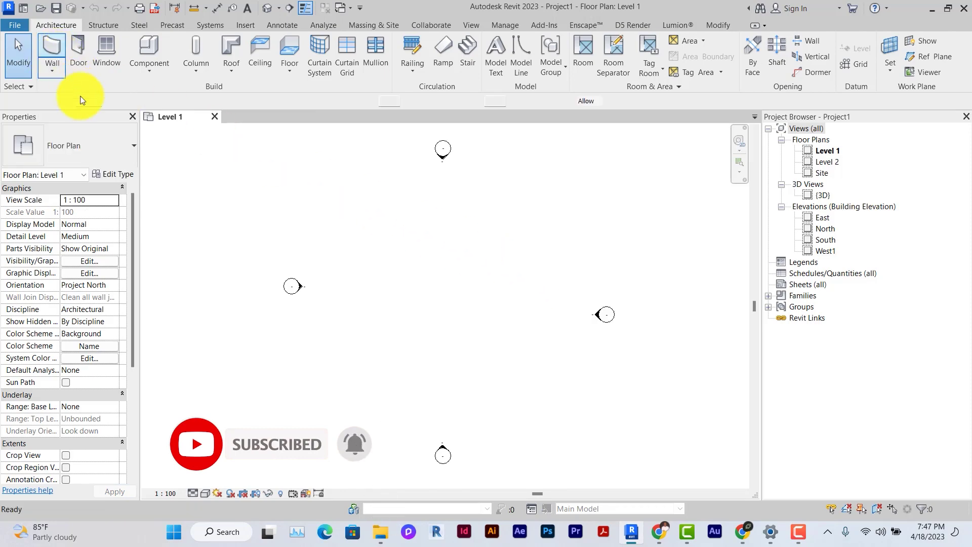
{"action": "left_click", "coordinate": [107, 153]}
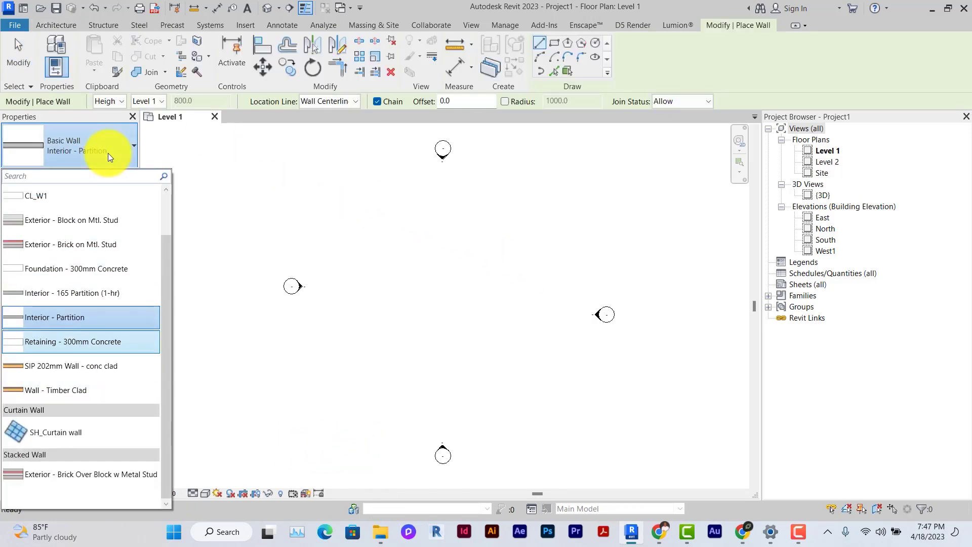
{"action": "scroll", "coordinate": [108, 153], "scroll_direction": "up", "scroll_amount": 4}
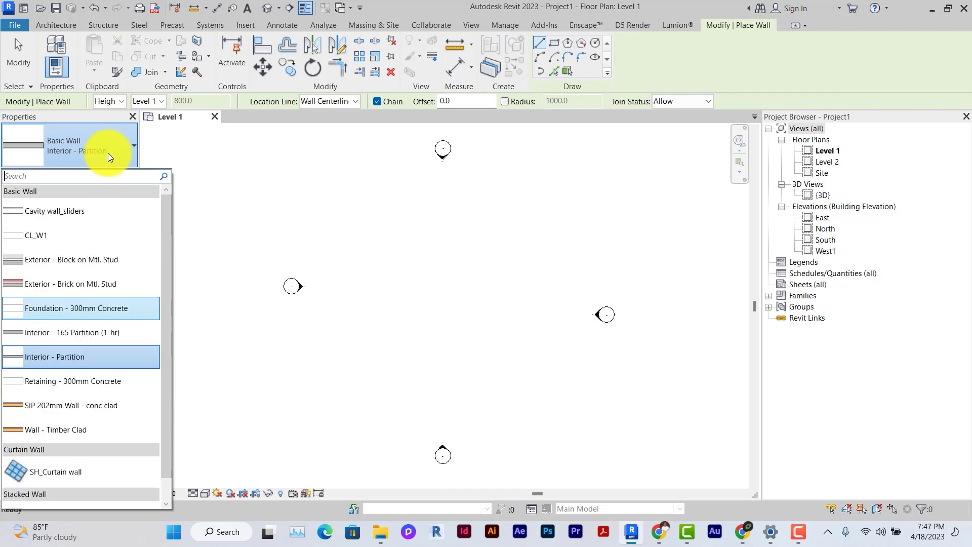
{"action": "right_click", "coordinate": [216, 157]}
{"action": "left_click", "coordinate": [237, 162]}
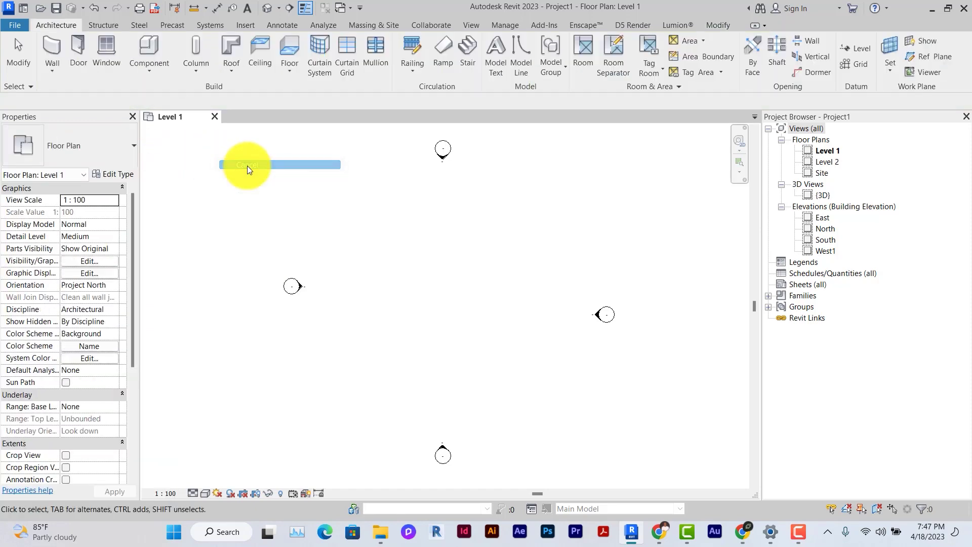
Check the window available for placement, and examine the list of door types in the new project.
{"action": "left_click", "coordinate": [112, 61]}
{"action": "left_click", "coordinate": [66, 29]}
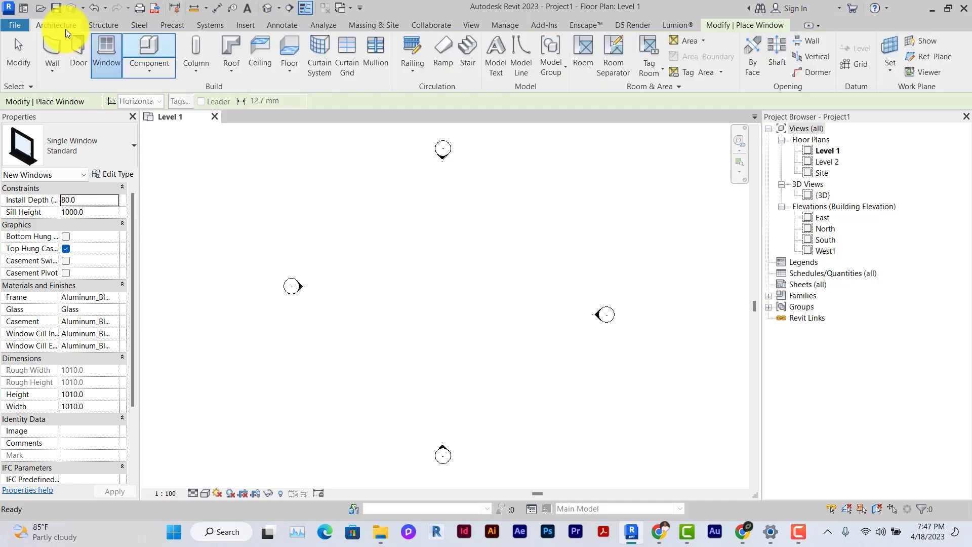
{"action": "left_click", "coordinate": [78, 49]}
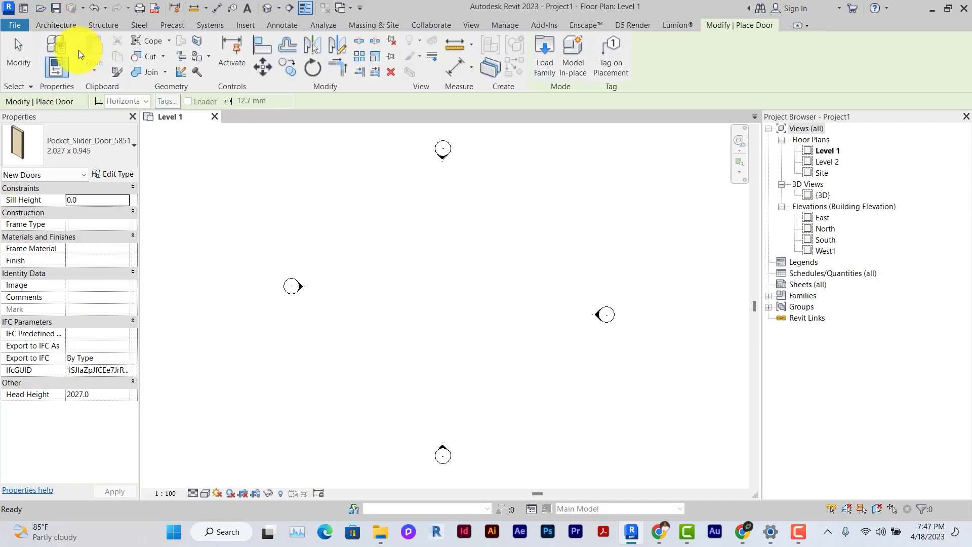
{"action": "left_click", "coordinate": [73, 141]}
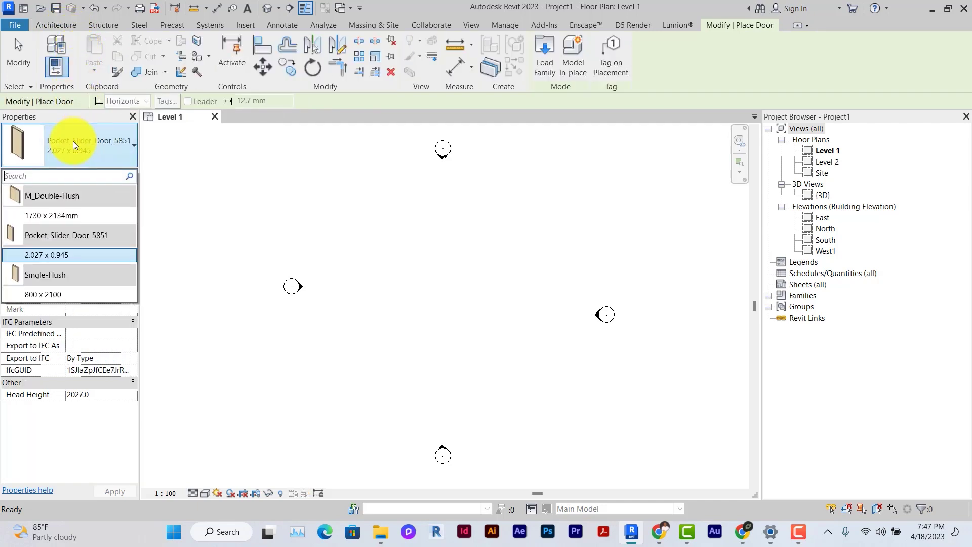